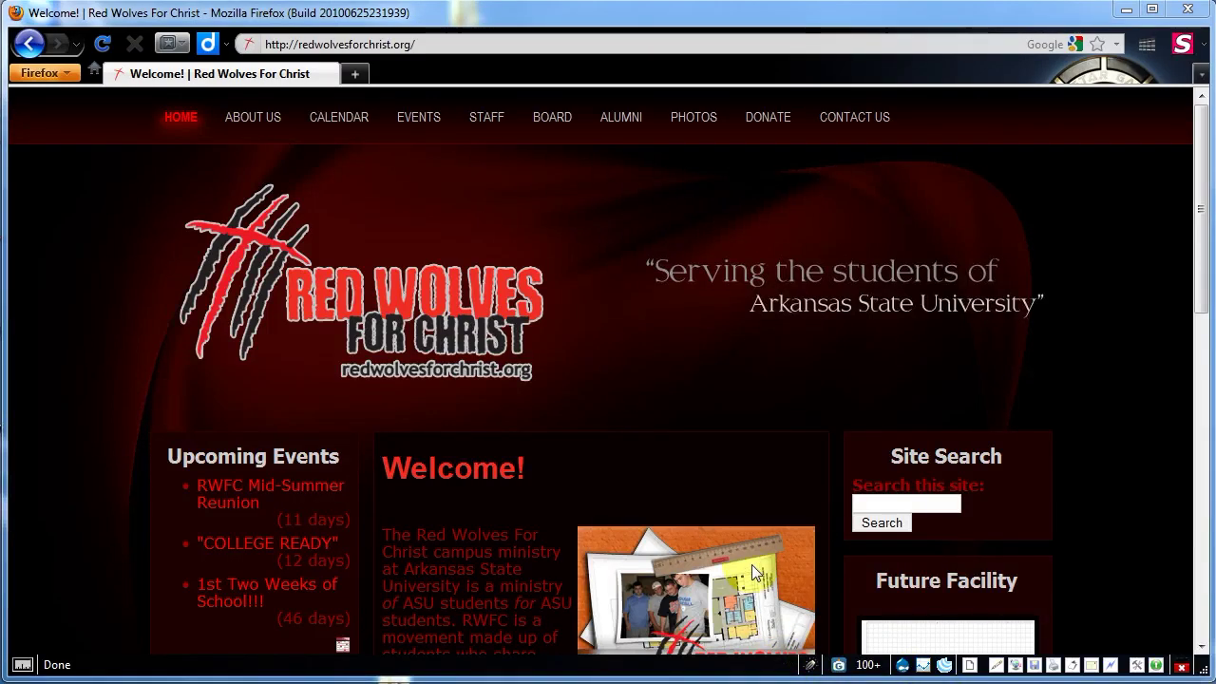
Open the site's user login page at redwolvesforchrist.org/user
click(507, 48)
click(513, 53)
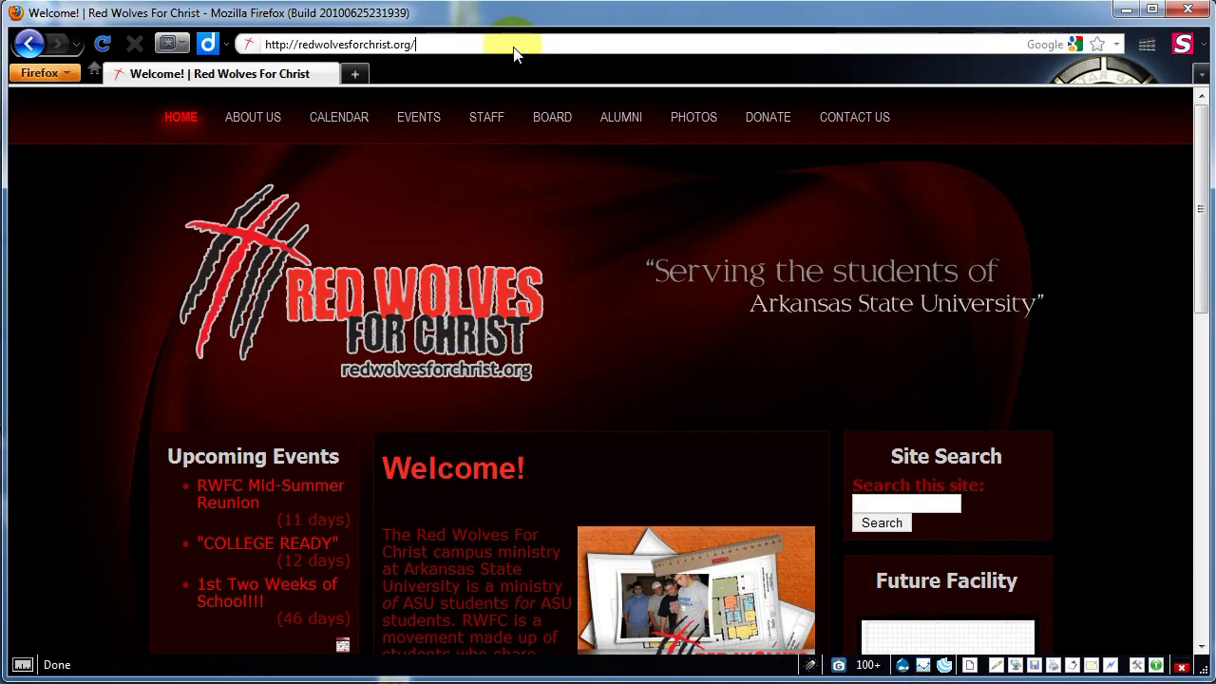
text(user)
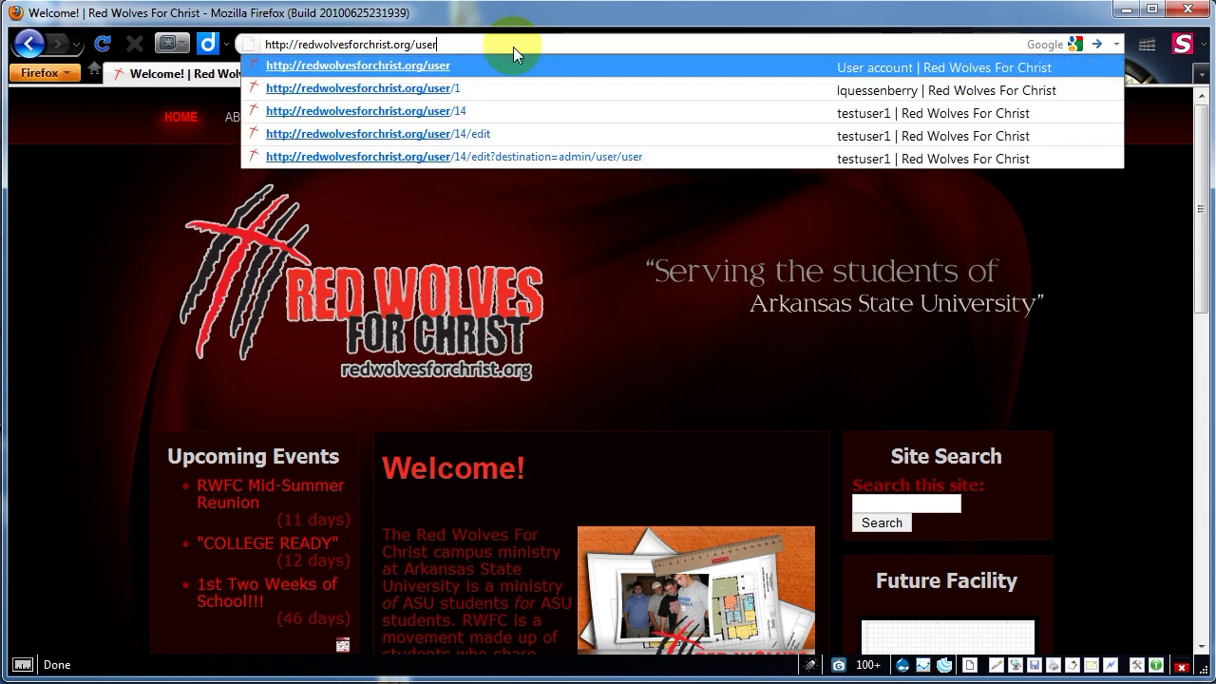
key(Return)
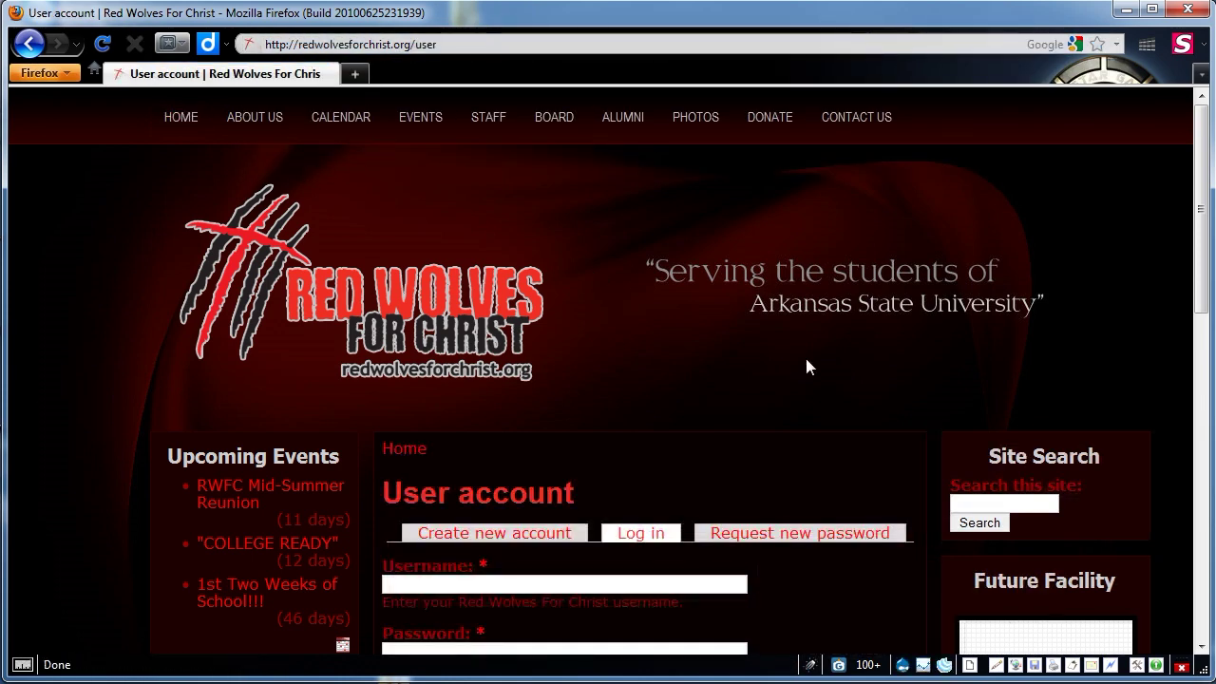
Log in as testuser1 with the account password and decline for now to have the browser remember it
scroll(805, 354, down, 3)
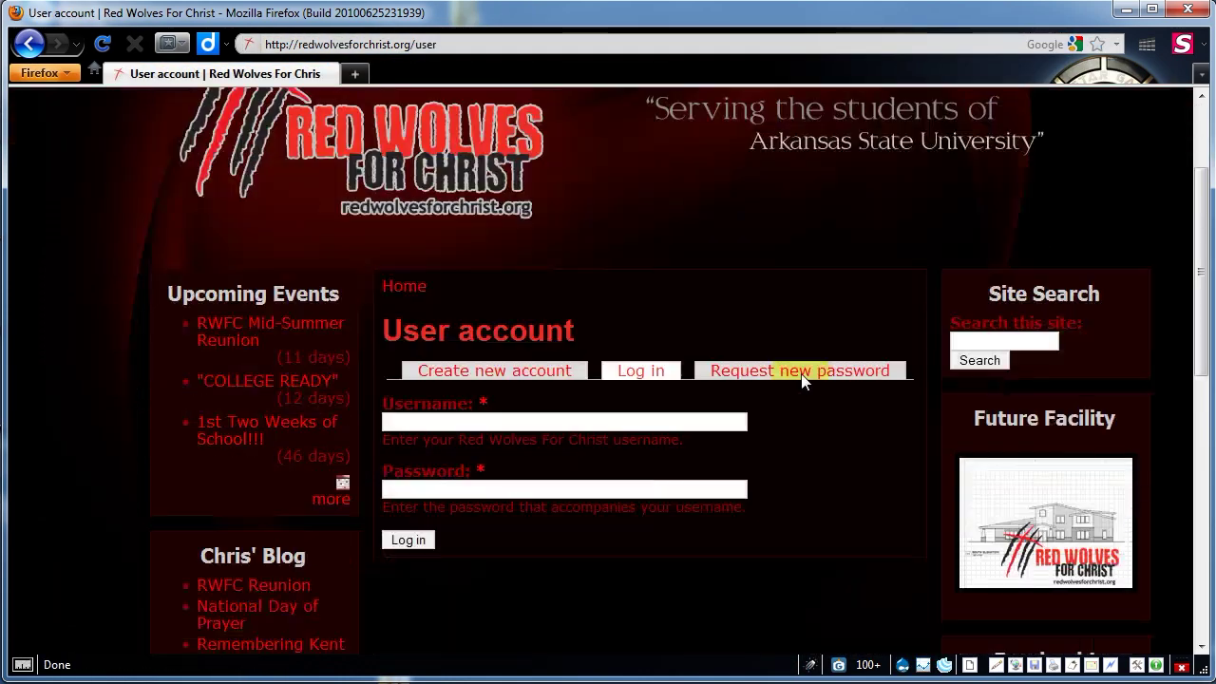
click(473, 421)
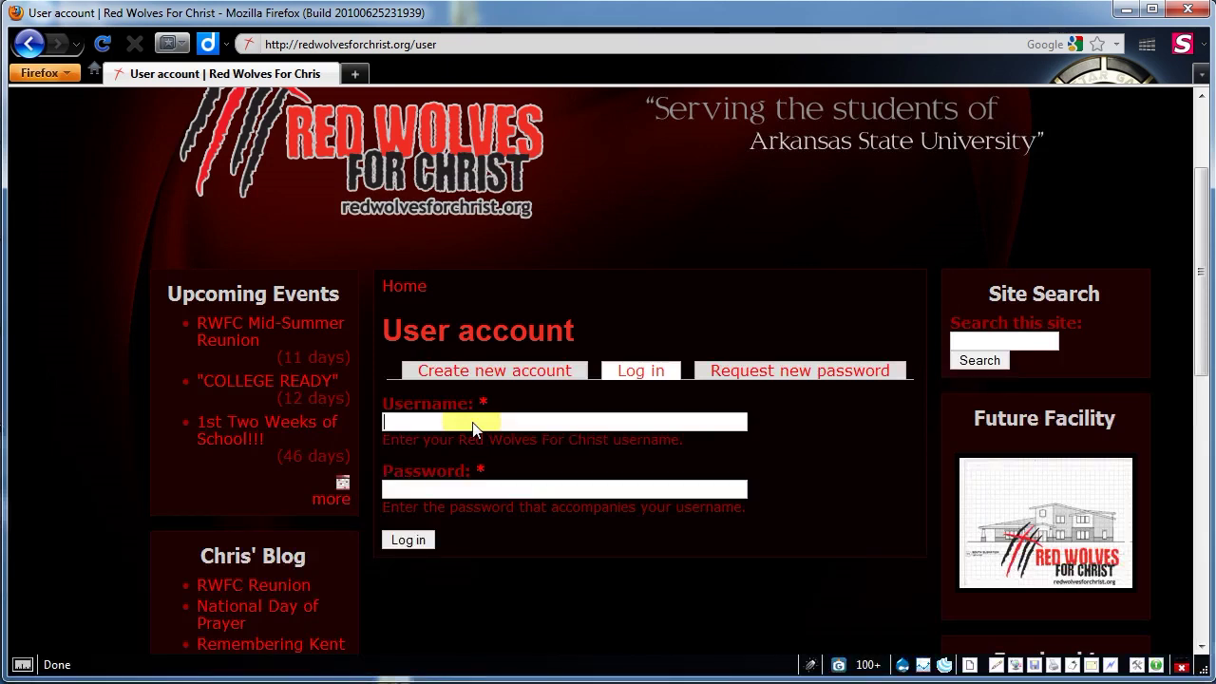
text(test)
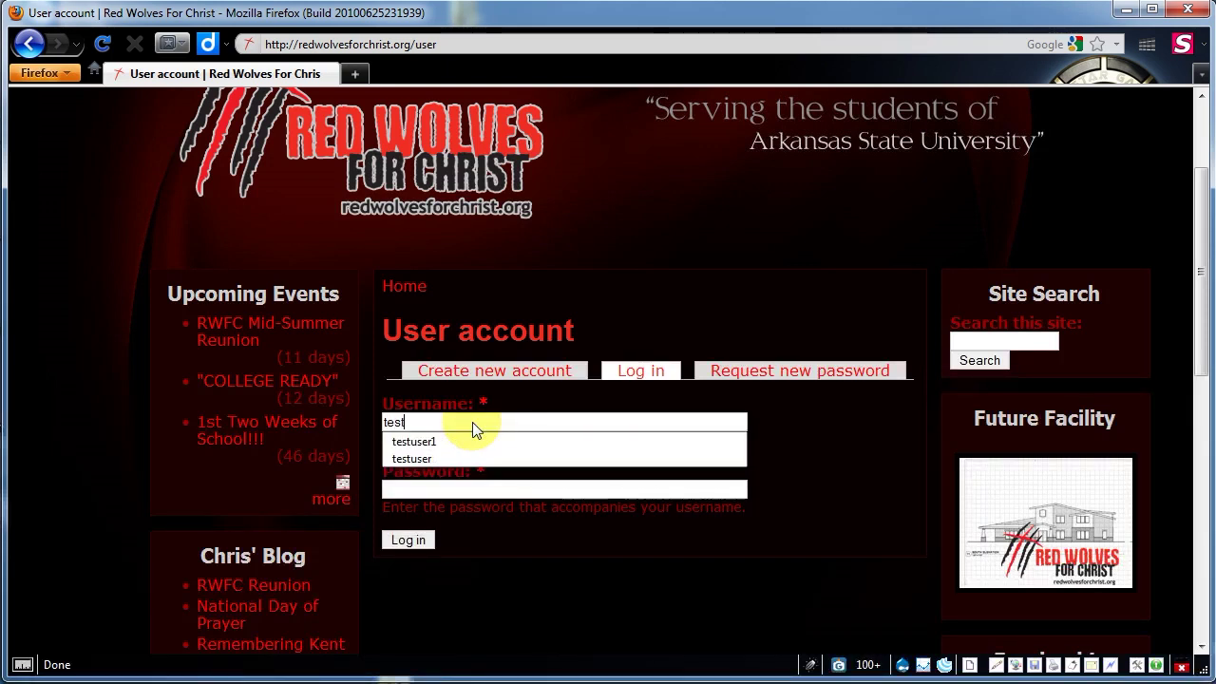
text(user1)
key(Tab)
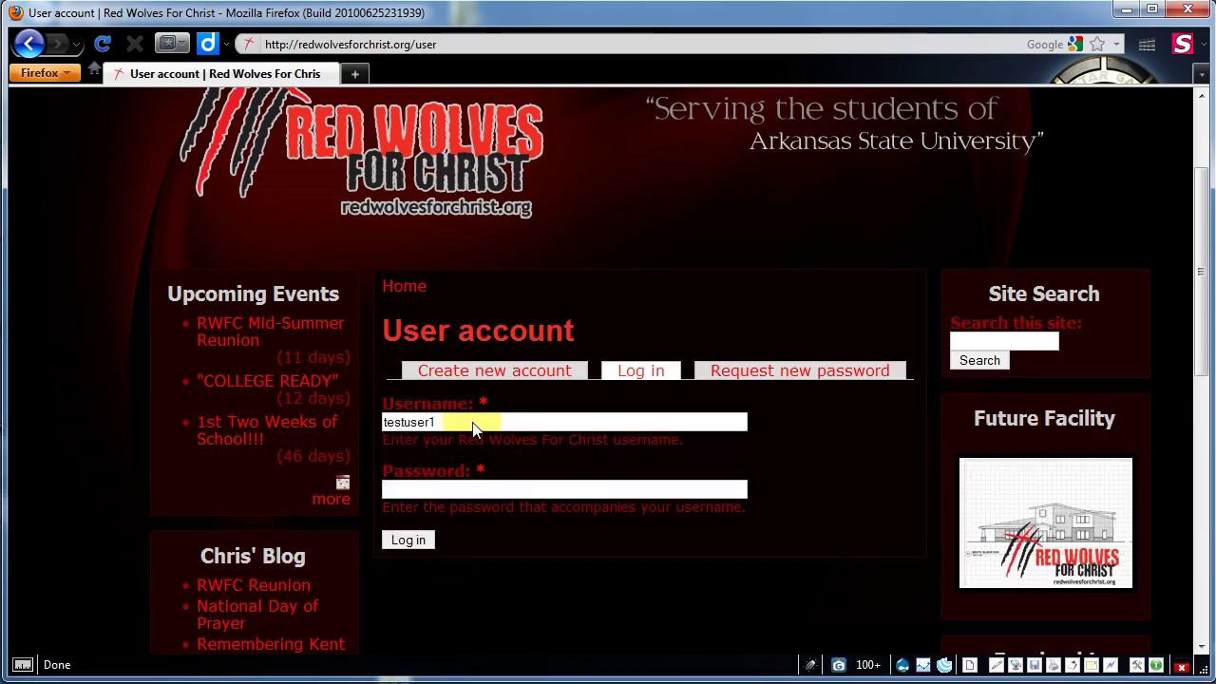
text(password)
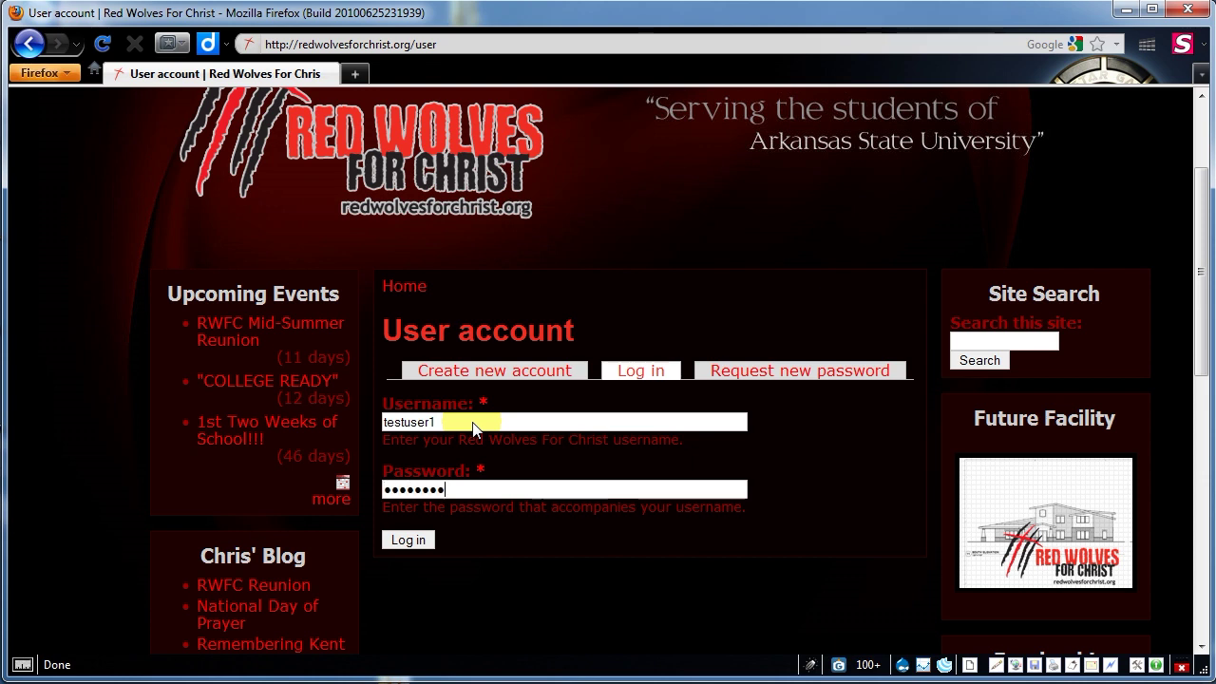
click(416, 545)
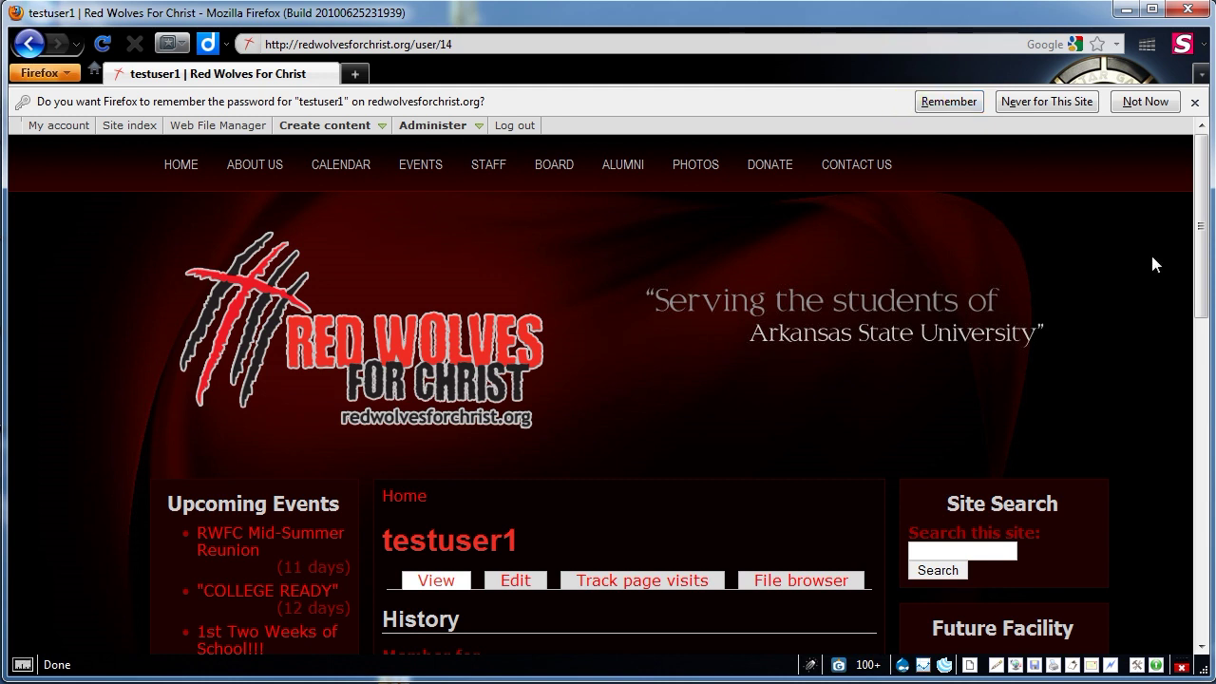
click(1146, 102)
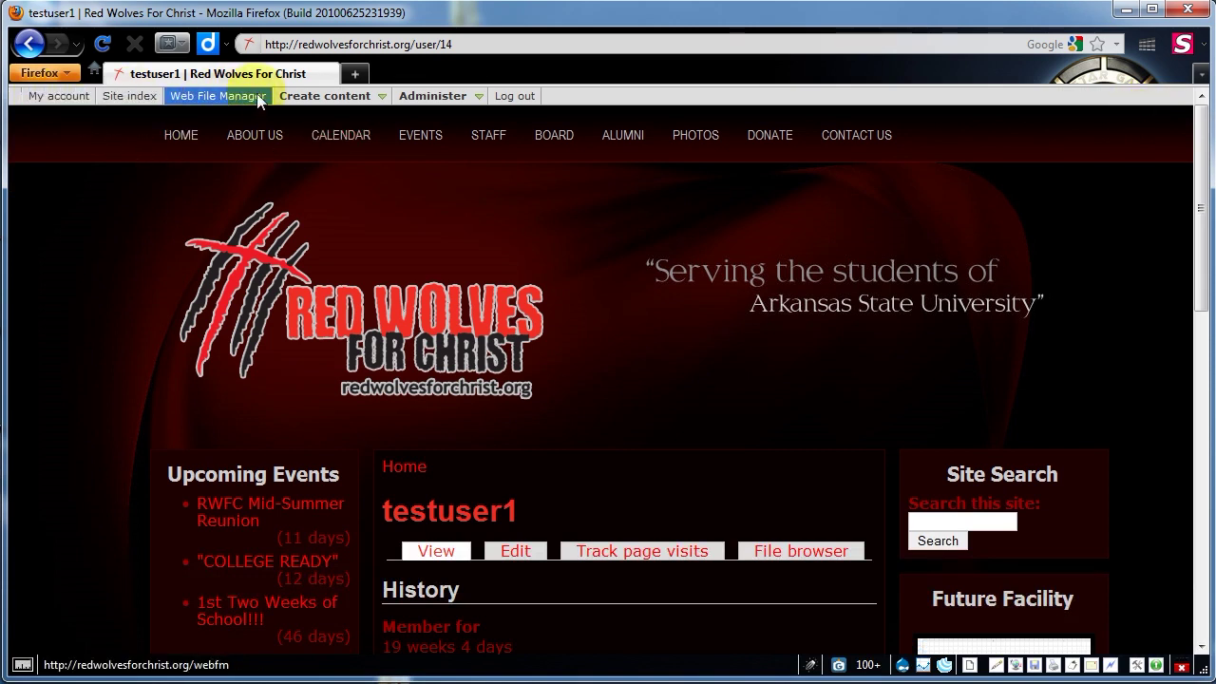
Start creating a new imagegallery content item
mouse_move(435, 96)
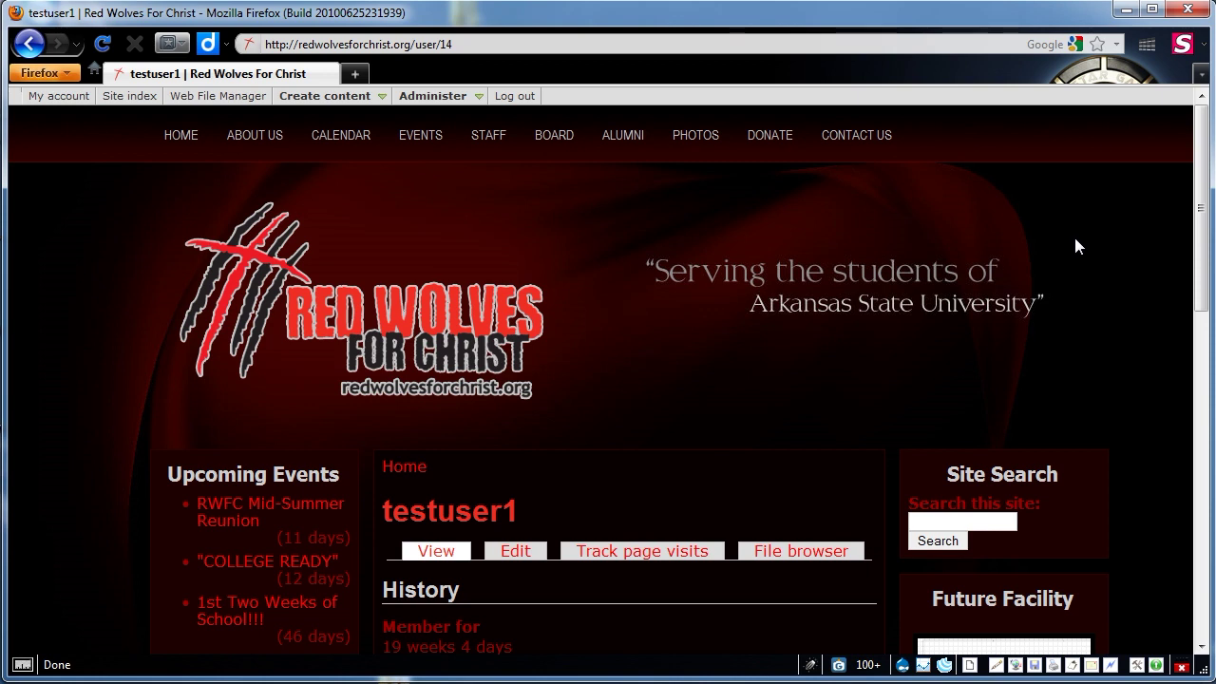
mouse_move(348, 95)
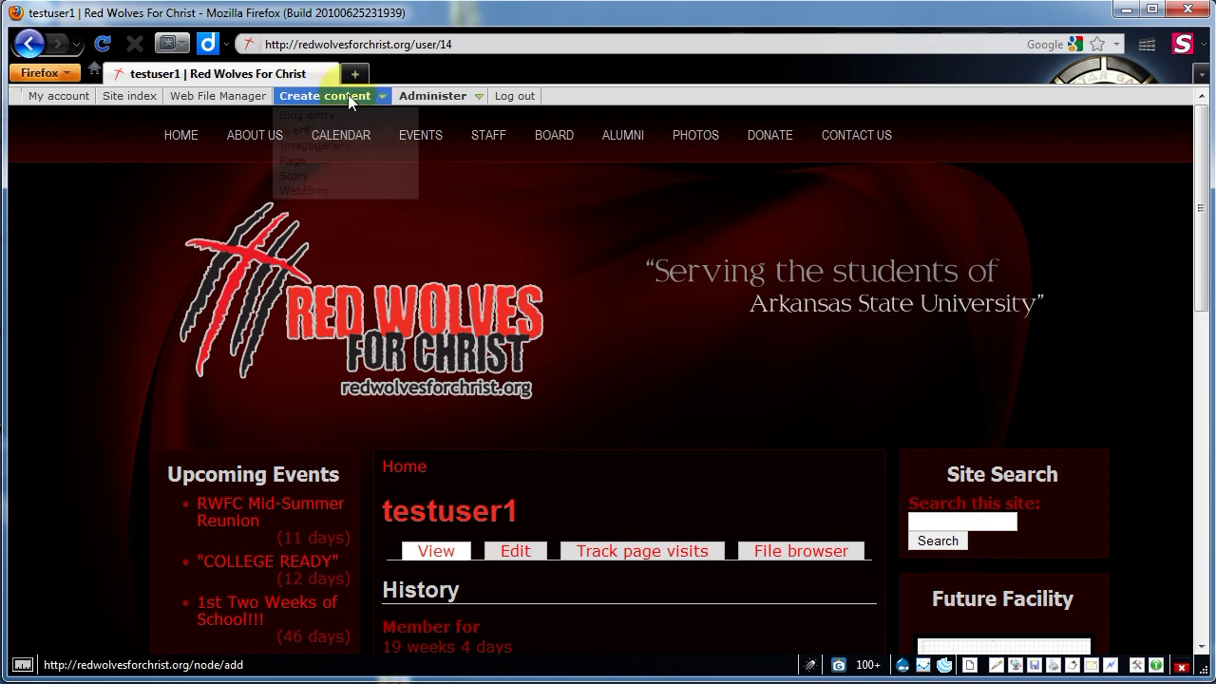
click(319, 145)
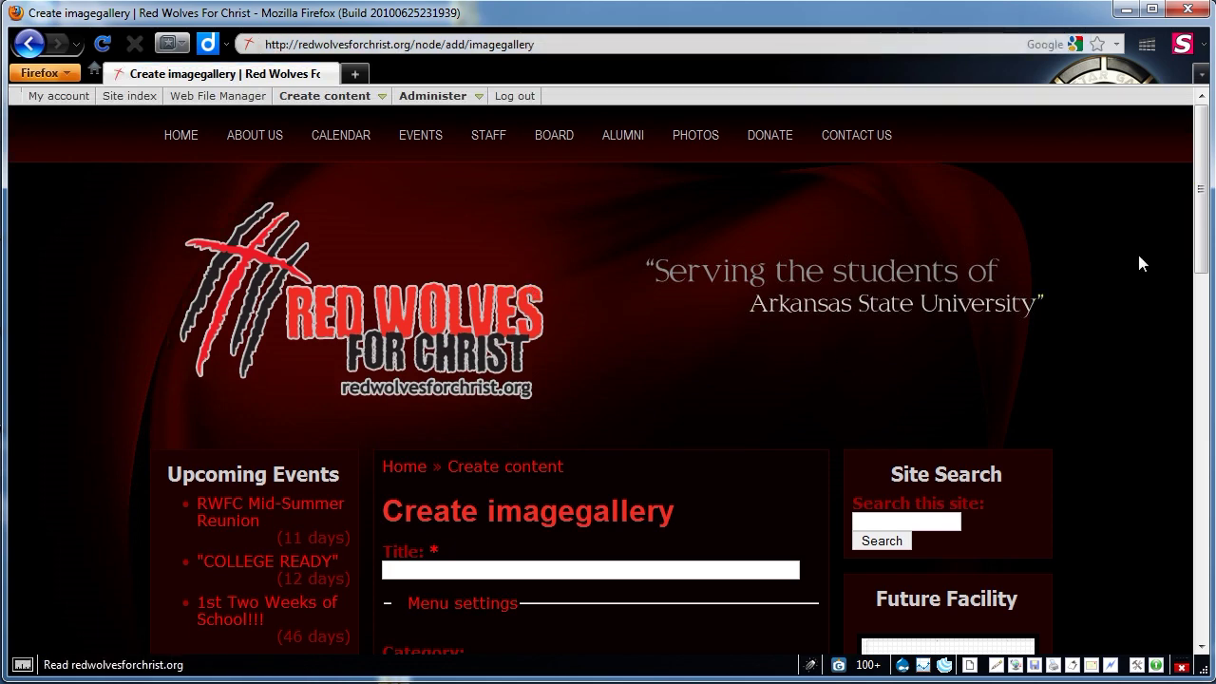
Title the new image gallery "Flowers"
scroll(1141, 264, down, 1)
scroll(1140, 264, down, 2)
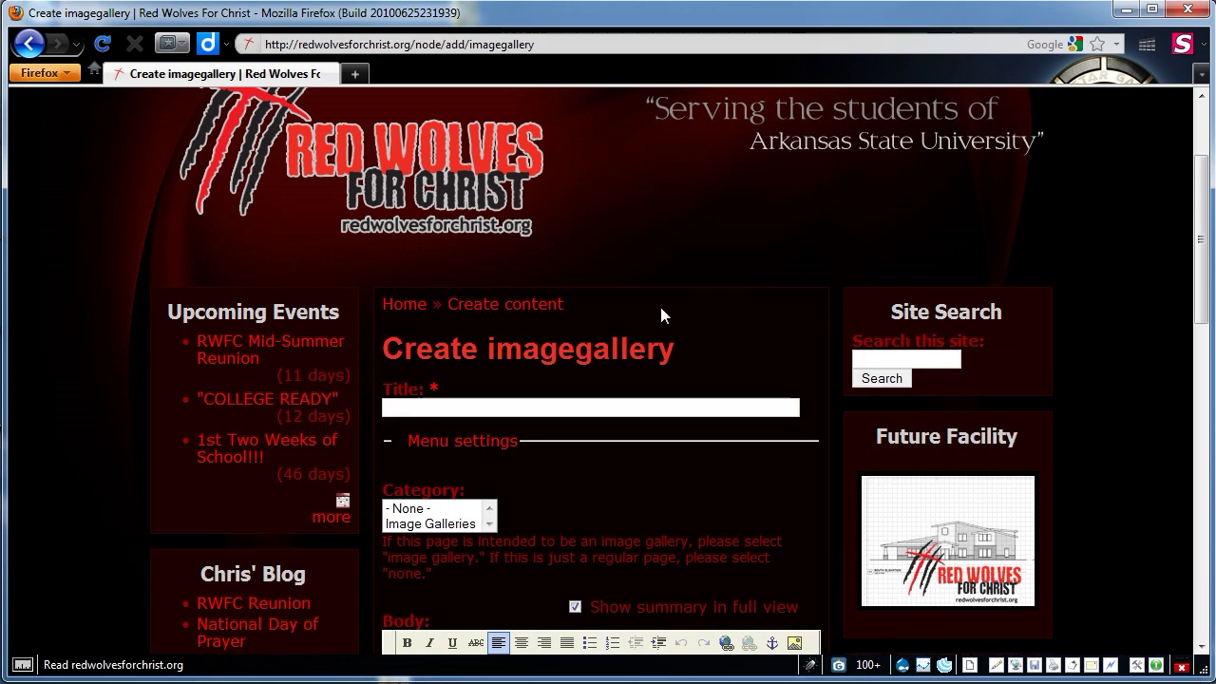
scroll(659, 315, down, 2)
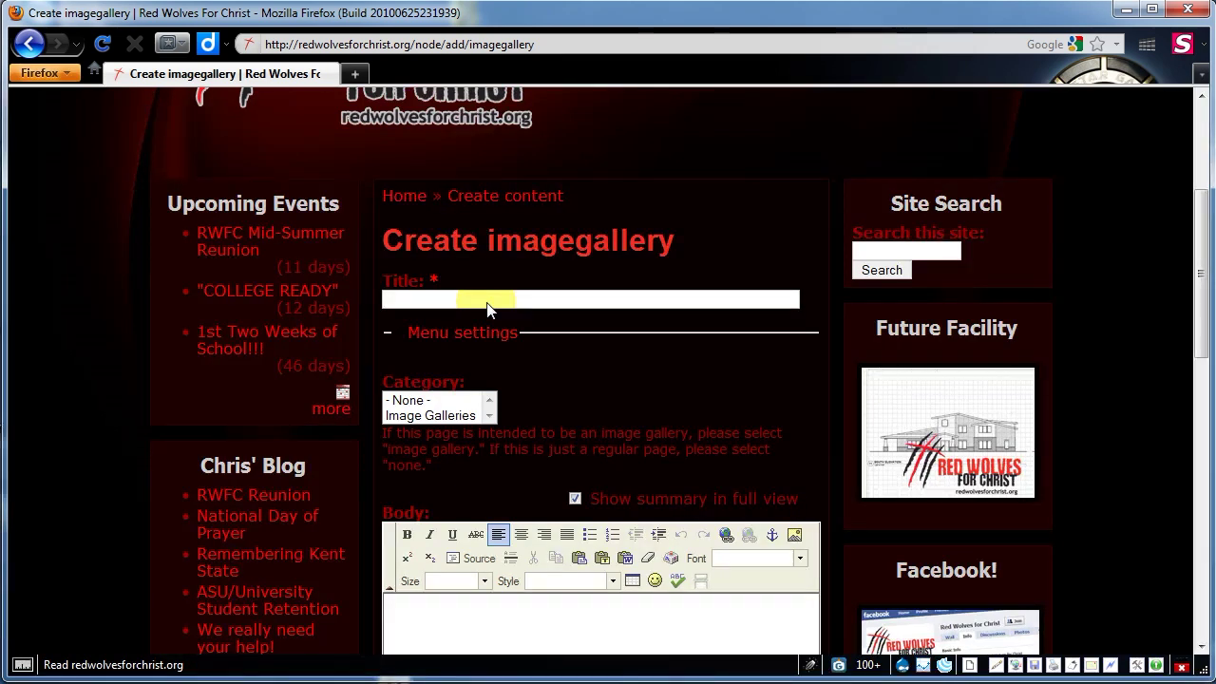
text(Flowers)
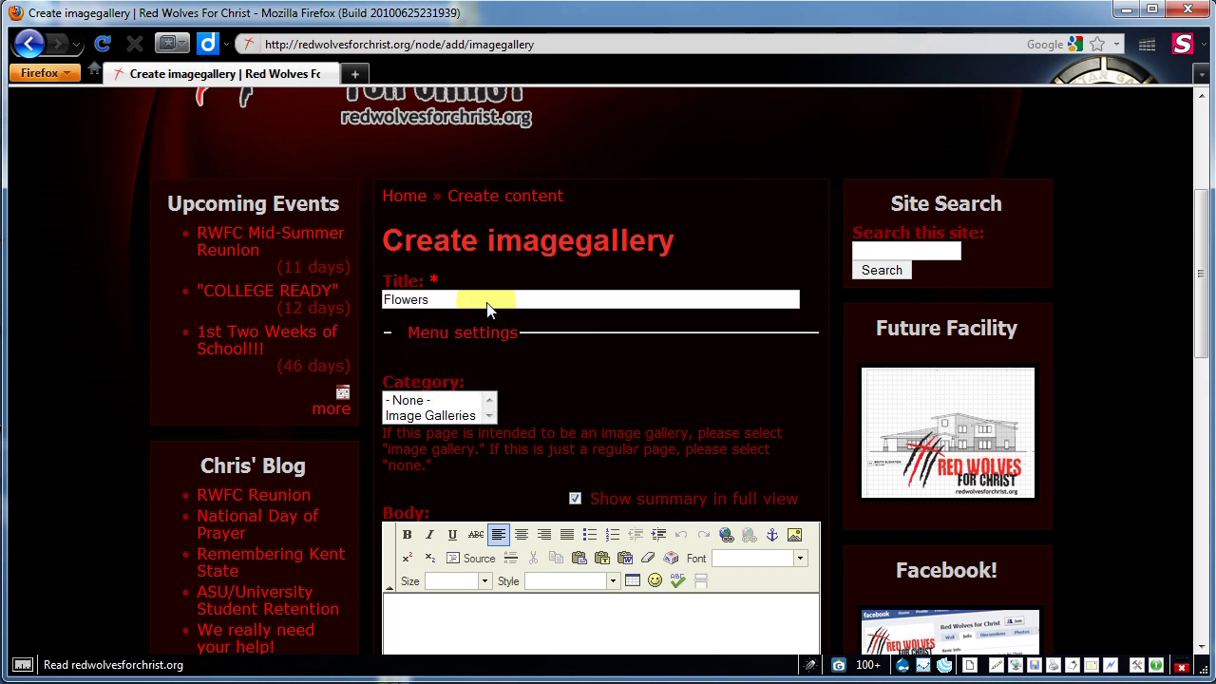
click(486, 302)
key(Escape)
Set the gallery's category to Image Galleries
scroll(486, 337, down, 2)
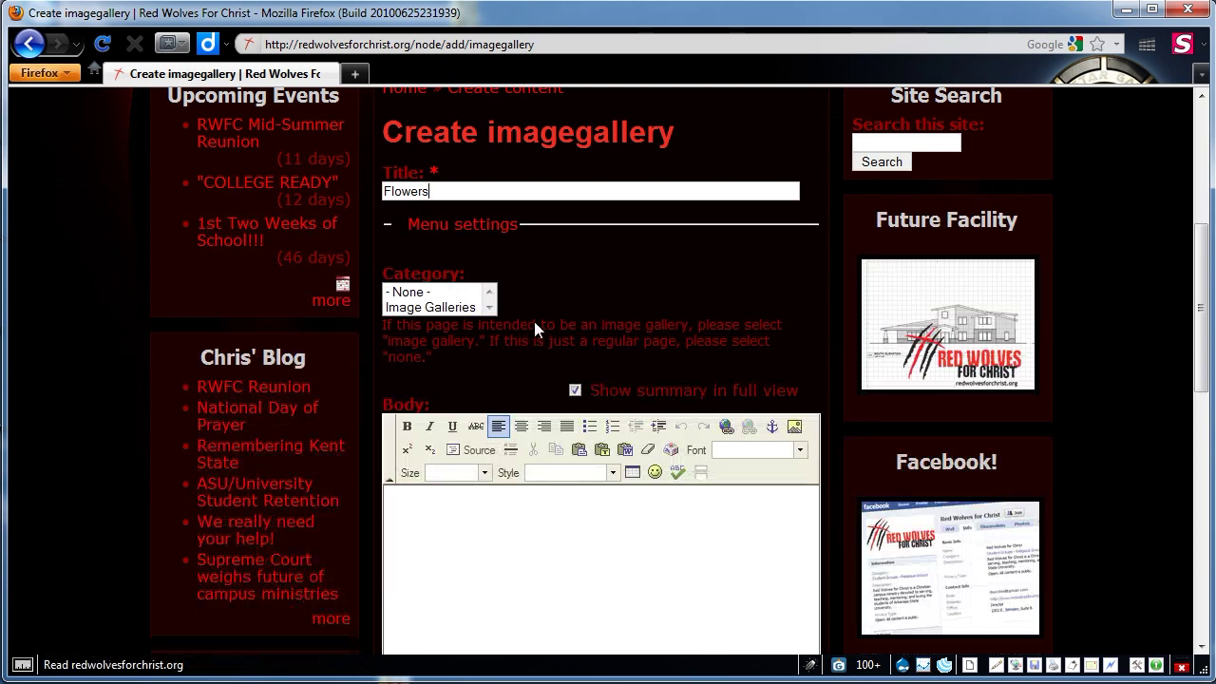
click(434, 307)
scroll(639, 334, up, 4)
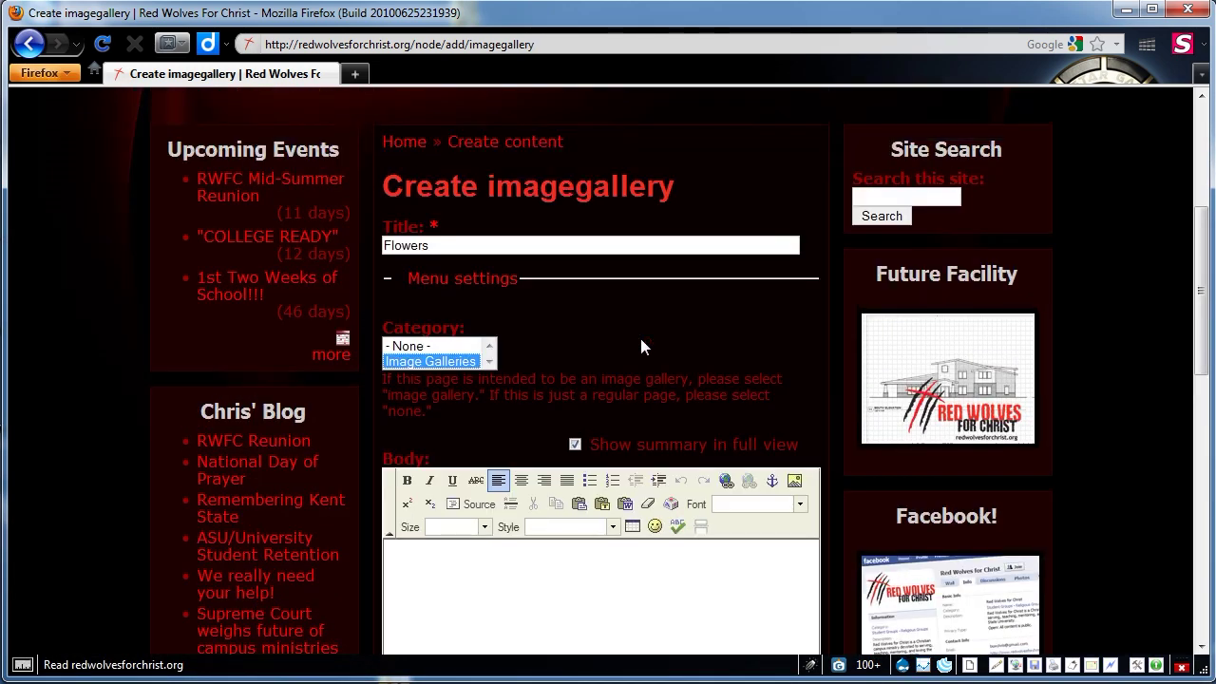
scroll(690, 401, up, 3)
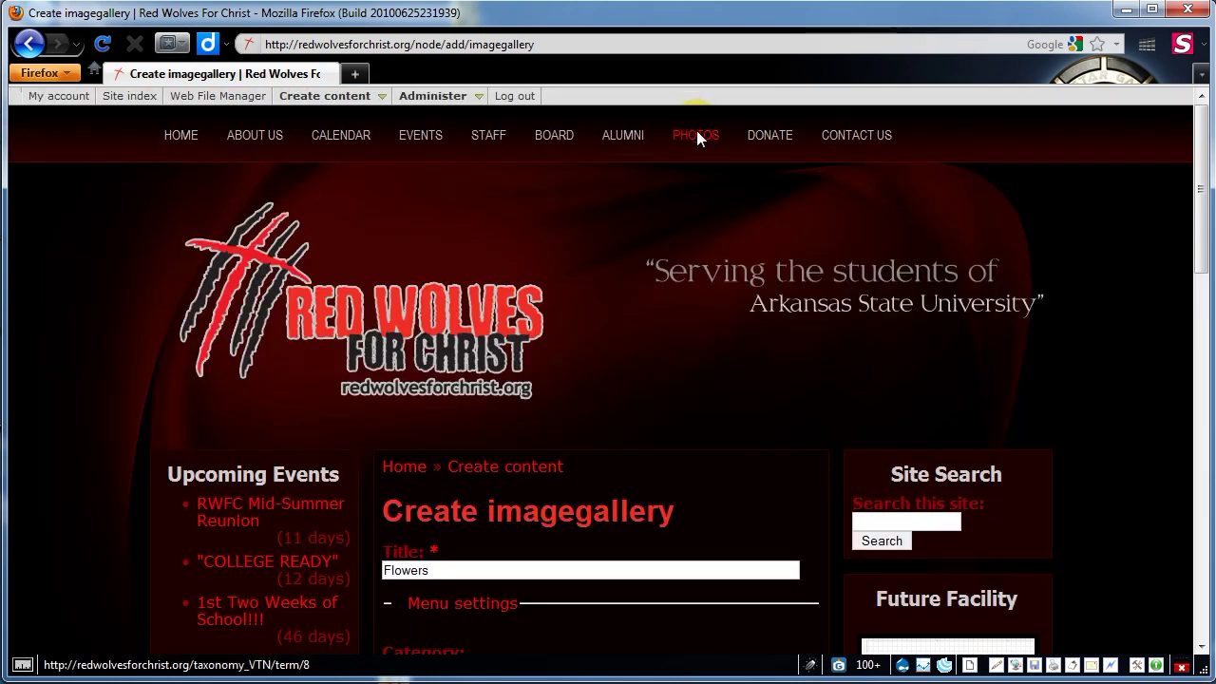
scroll(664, 371, down, 2)
scroll(678, 480, up, 2)
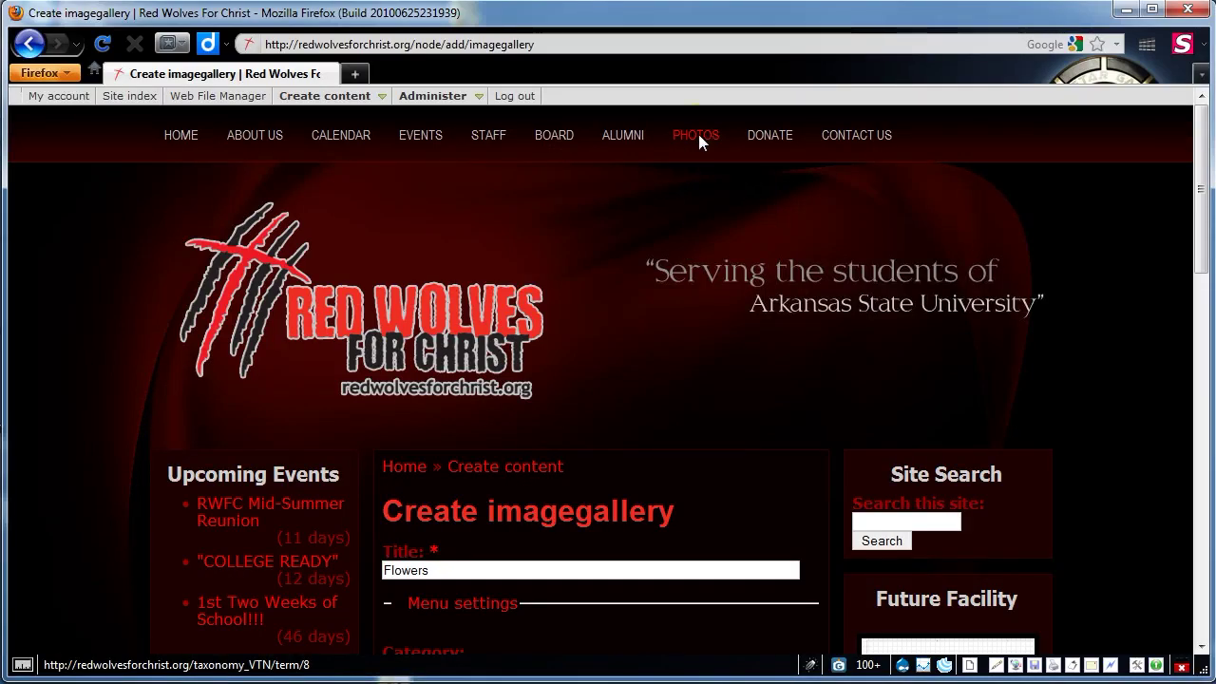
scroll(672, 354, down, 12)
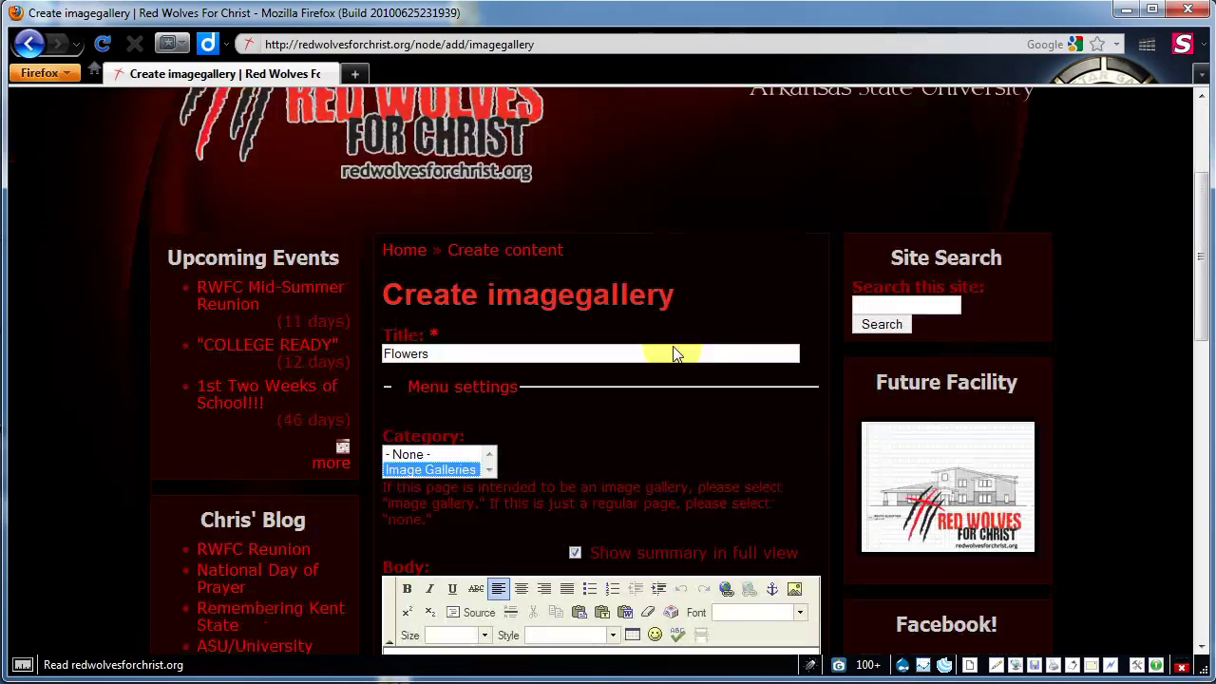
Fill the gallery's body with "Type a sentences. You might wanna type about the gallery here."
click(539, 322)
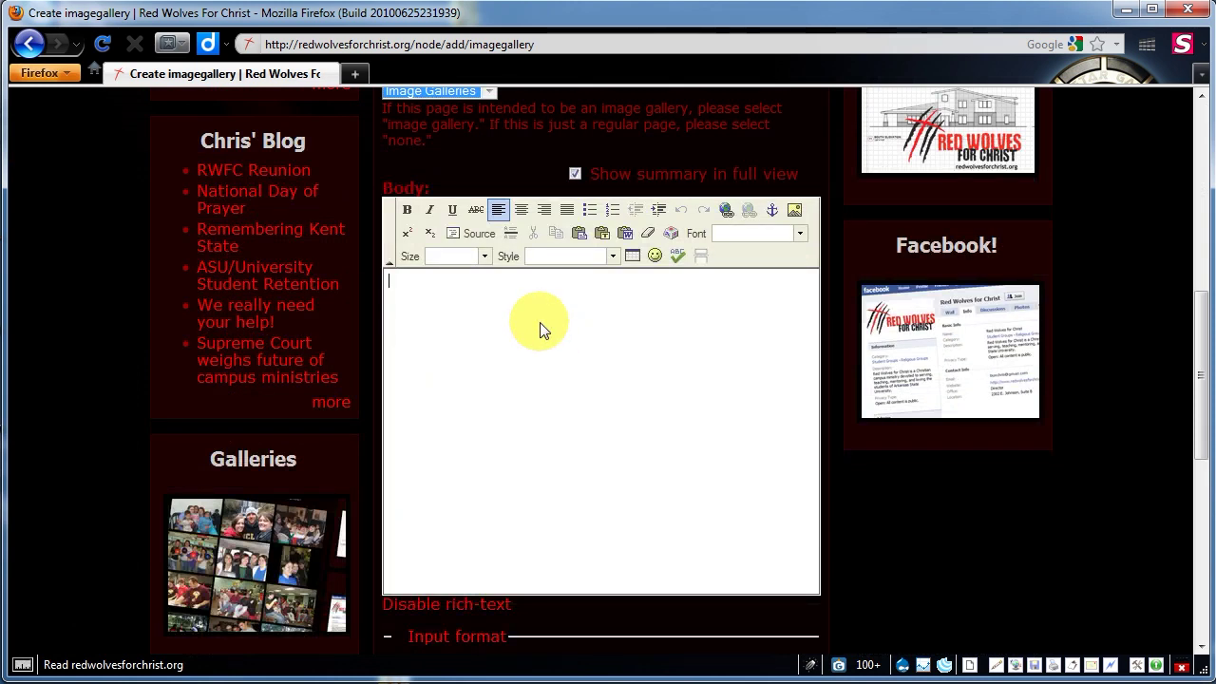
text(Type a sentences)
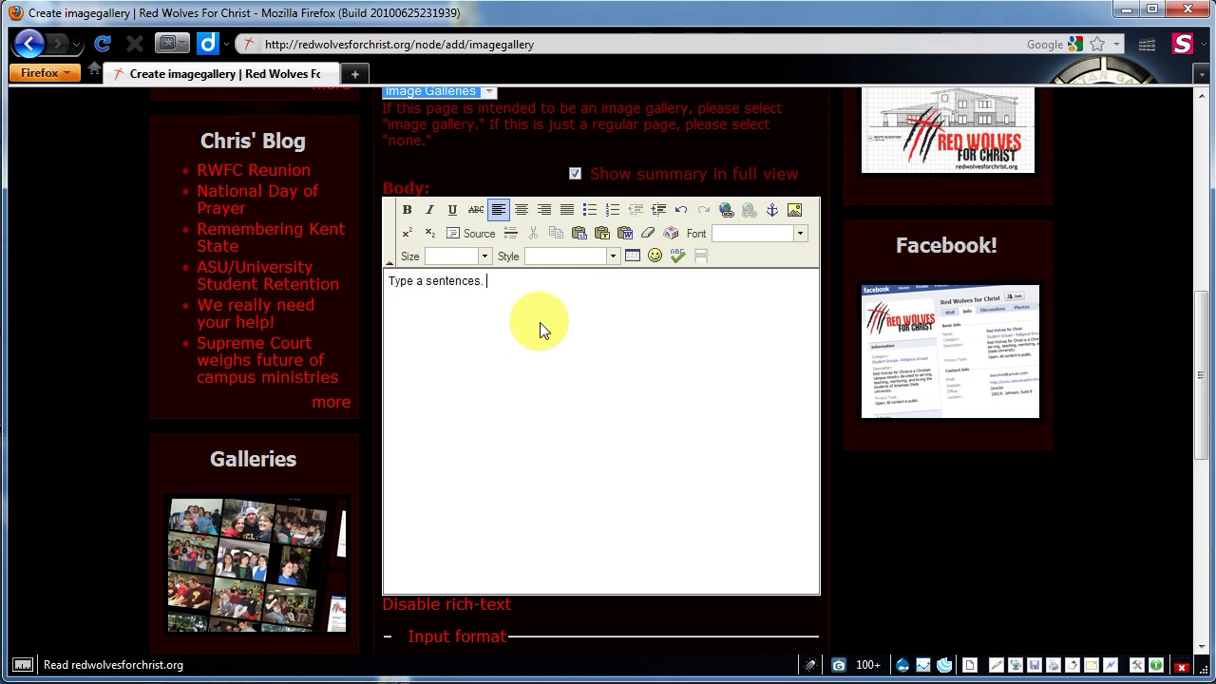
text(. You might wanna )
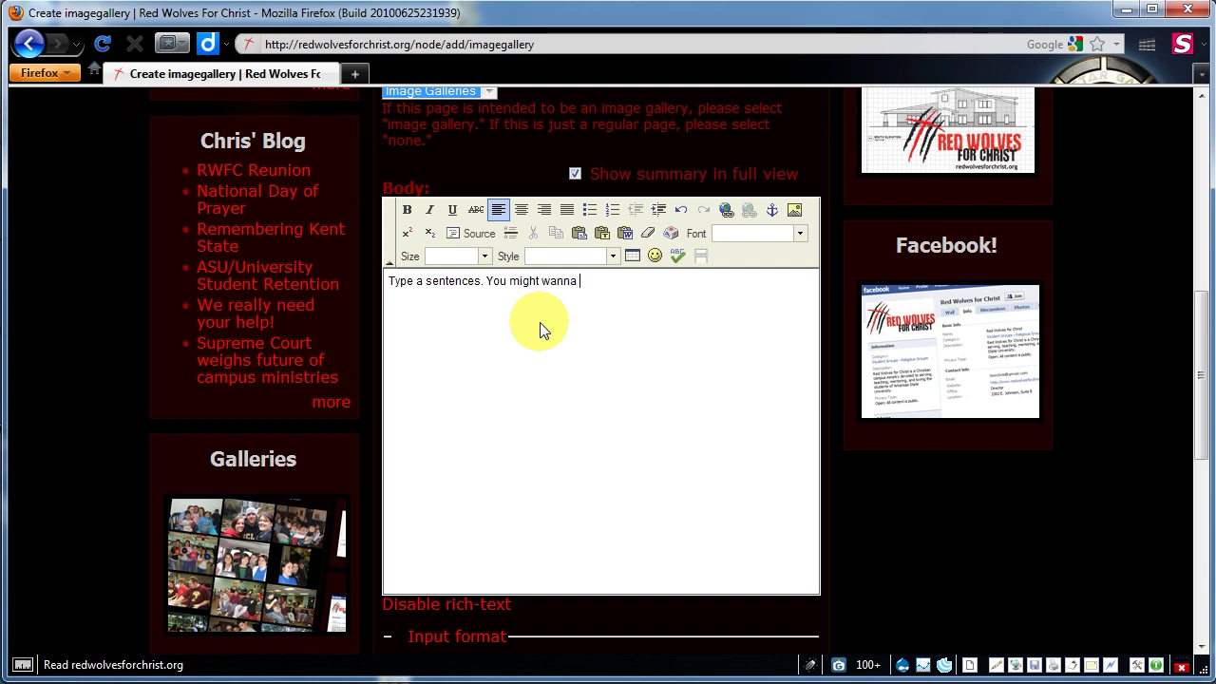
text(type)
text(abou)
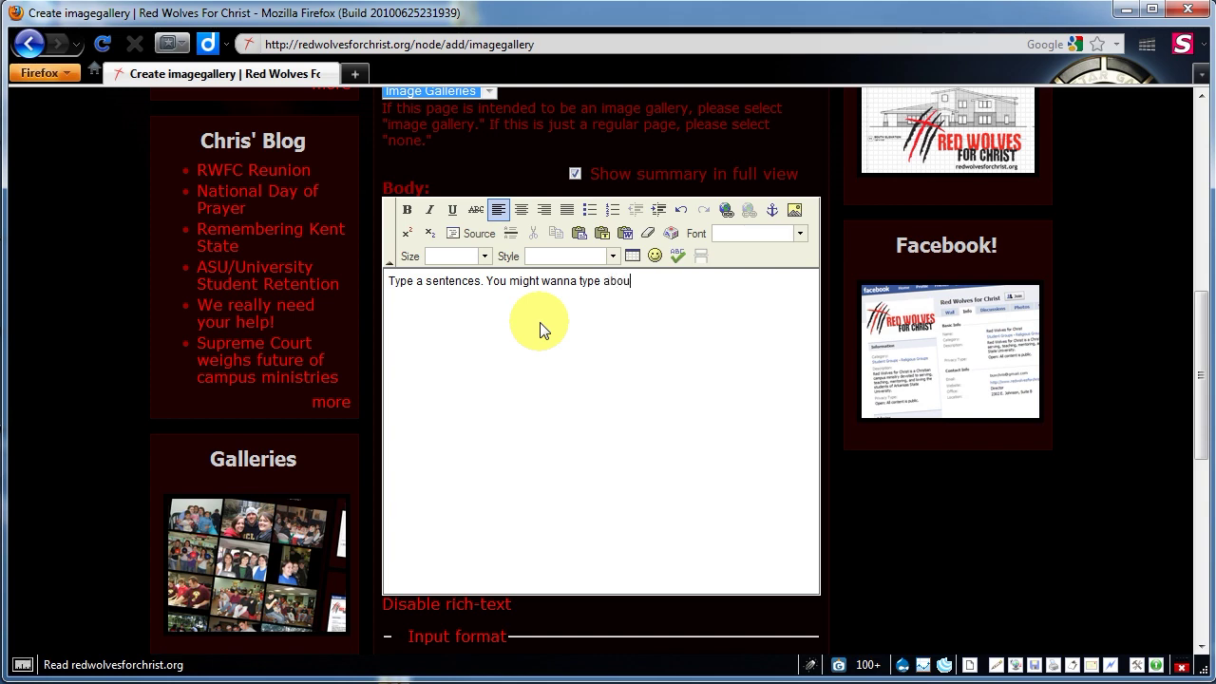
text(t the gallery here.)
Open the file selection dialog for adding images to the gallery
scroll(540, 322, down, 9)
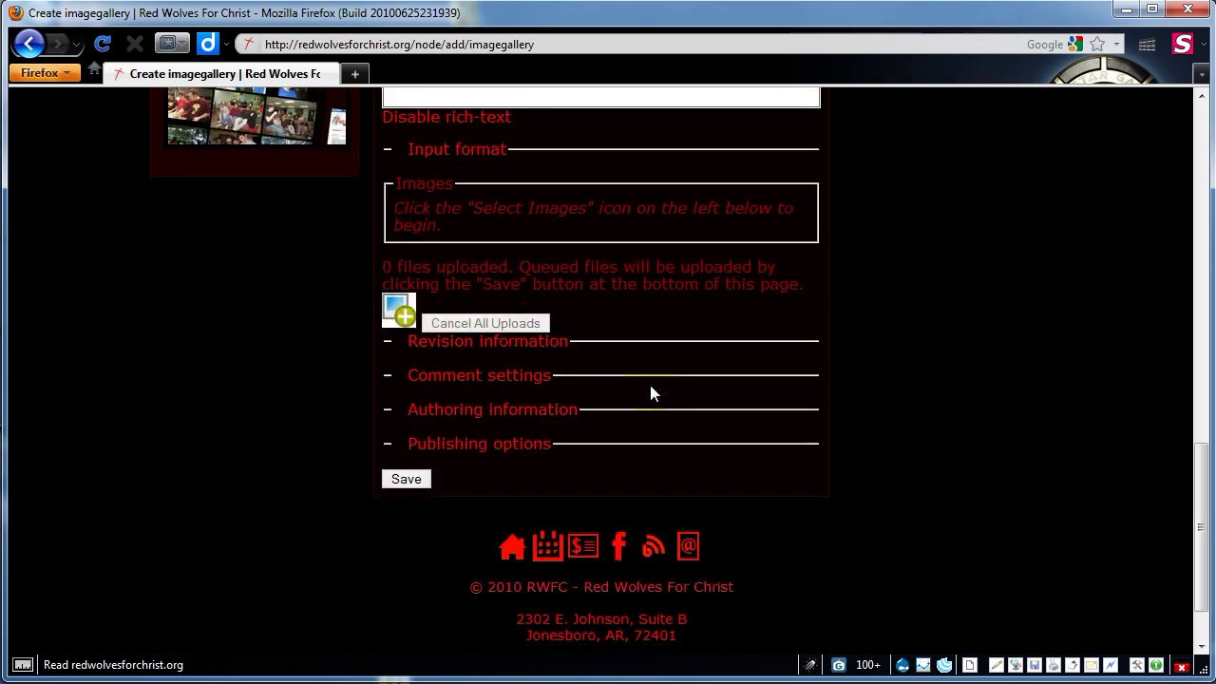
scroll(771, 355, up, 2)
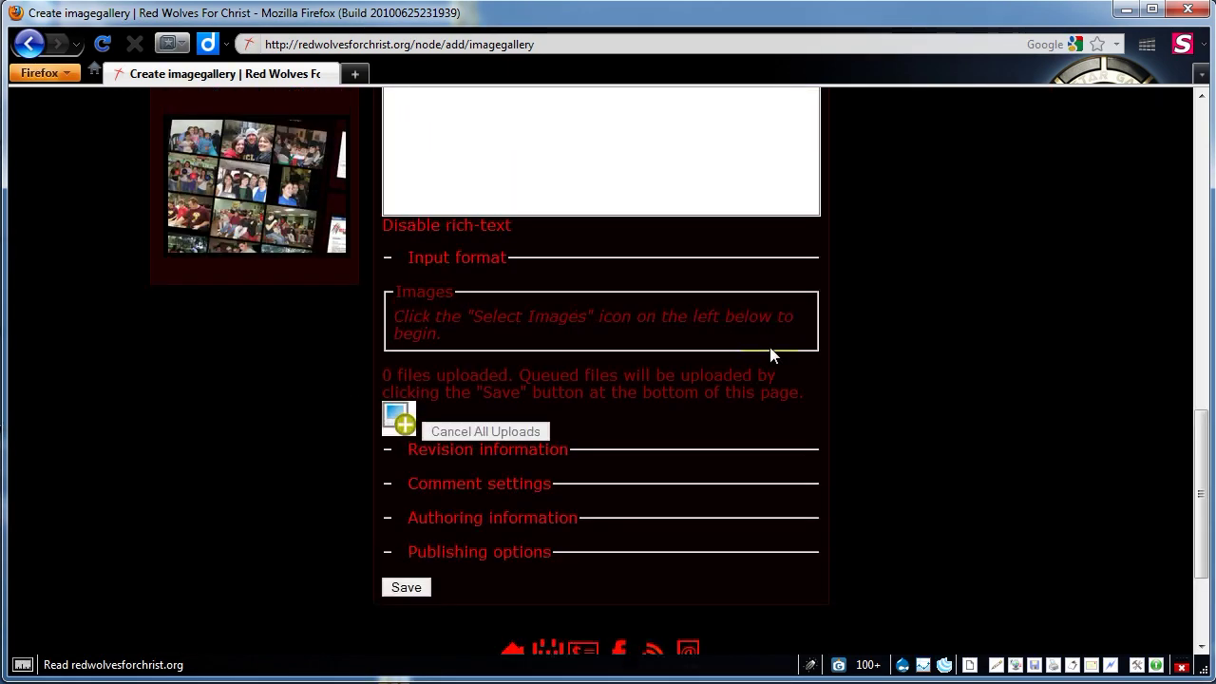
scroll(771, 354, down, 2)
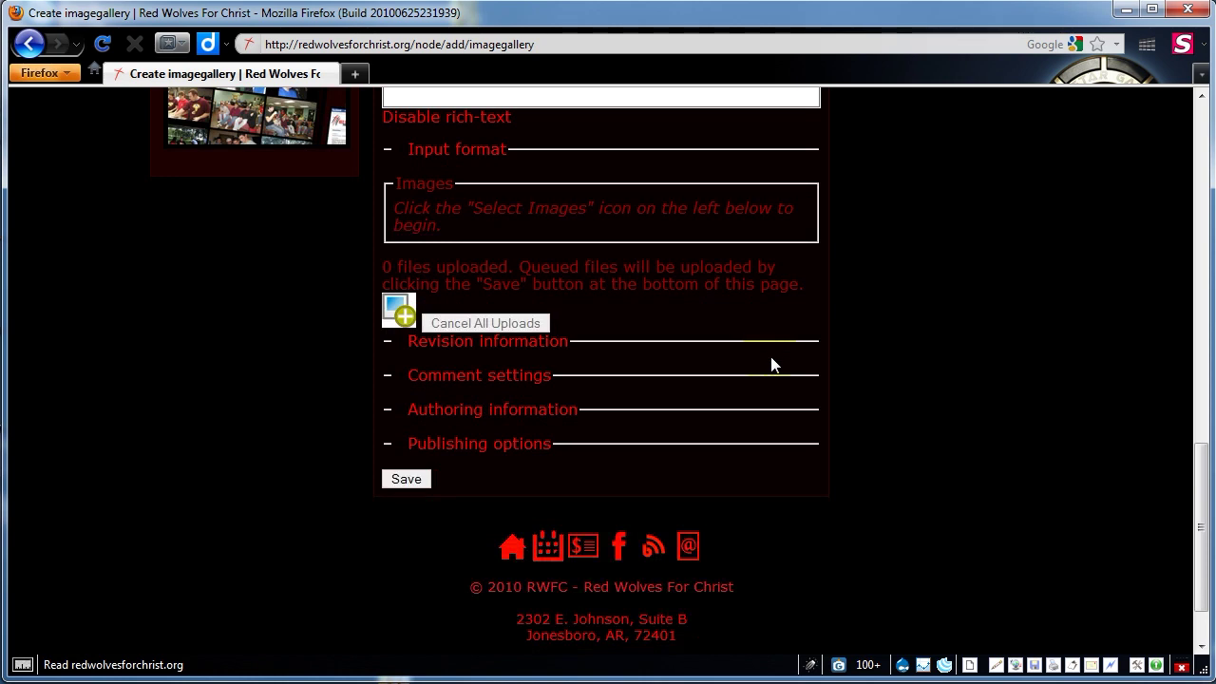
click(399, 319)
click(399, 313)
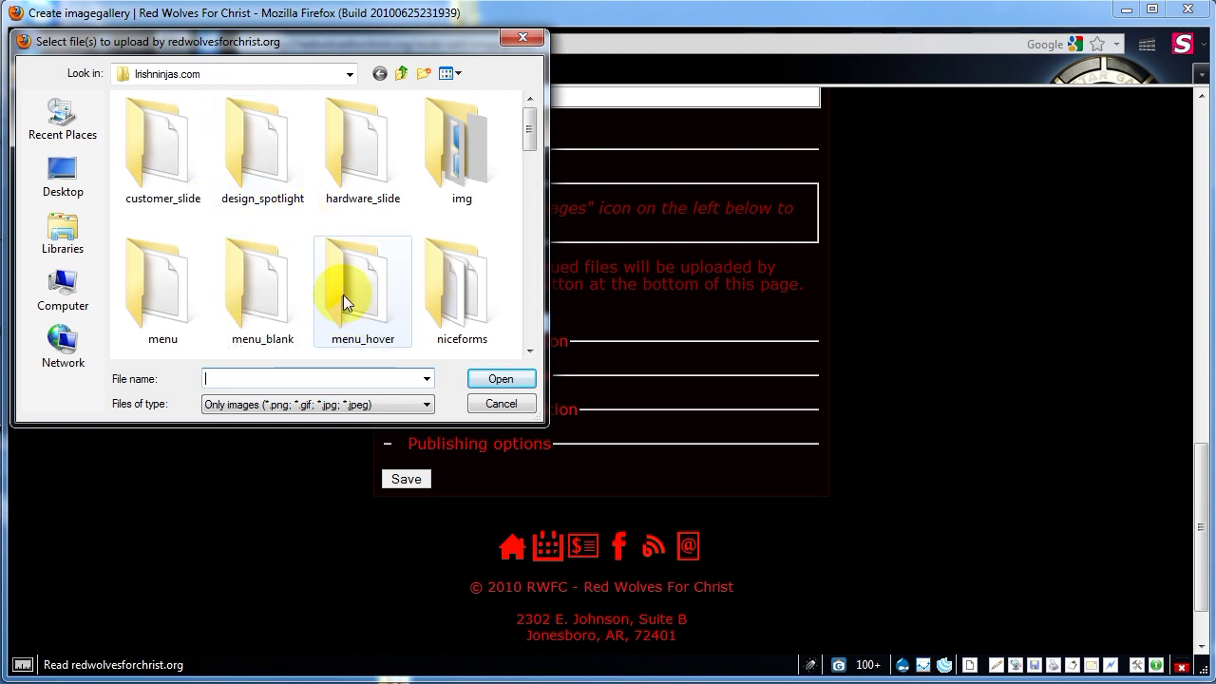
Browse to the Sample Pictures folder within the Pictures library
click(81, 225)
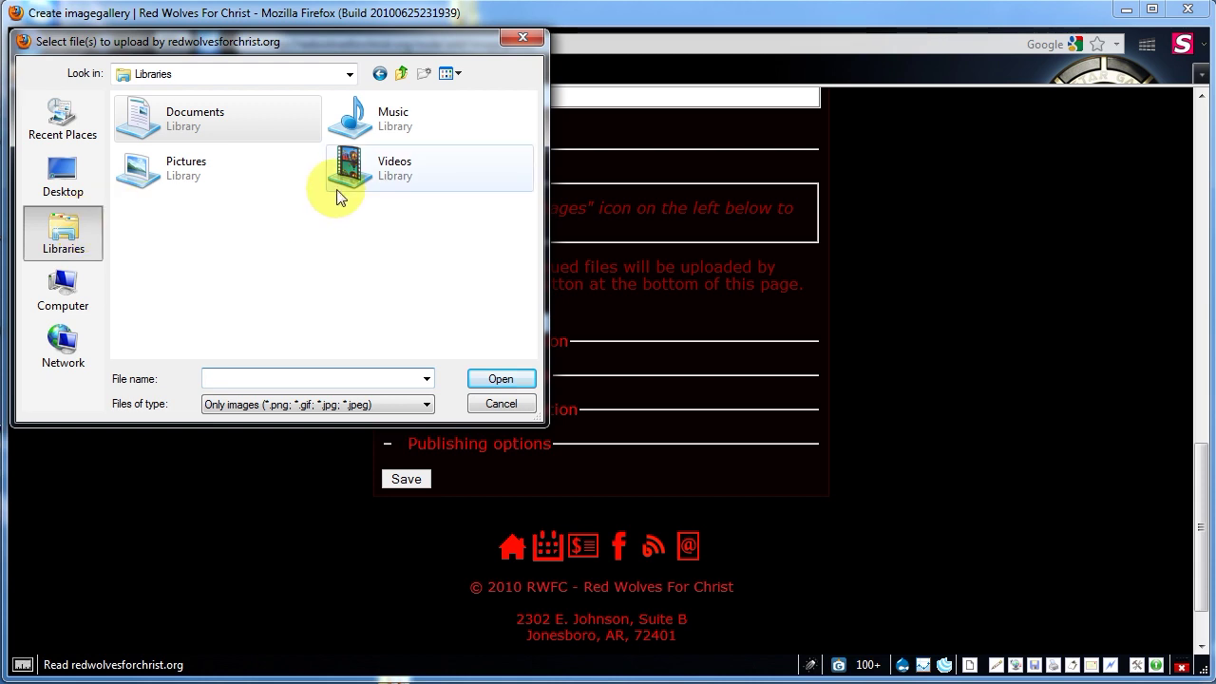
double_click(184, 169)
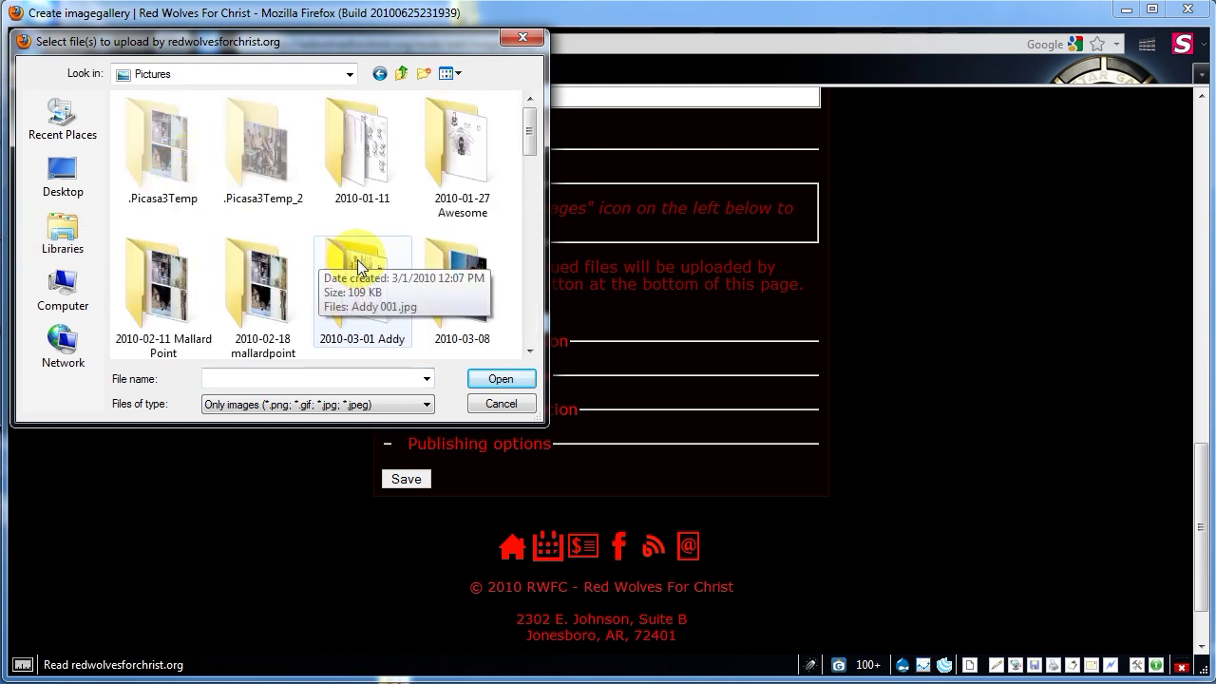
scroll(360, 268, down, 1)
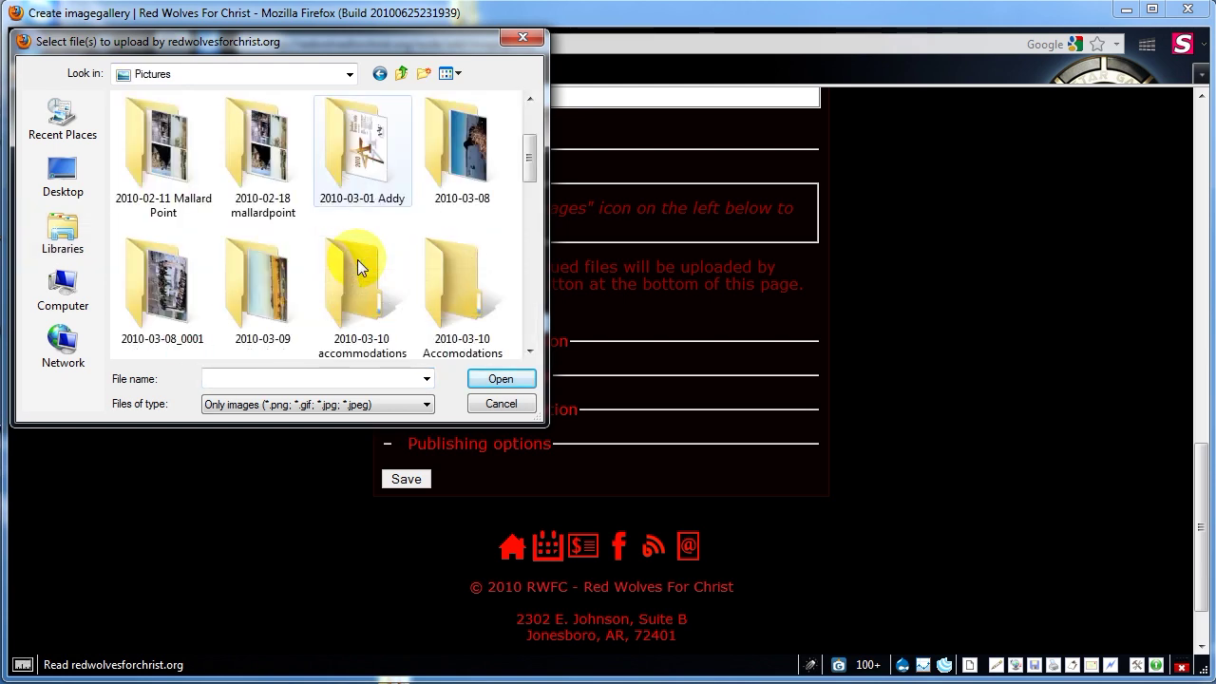
scroll(359, 268, down, 1)
scroll(357, 259, down, 1)
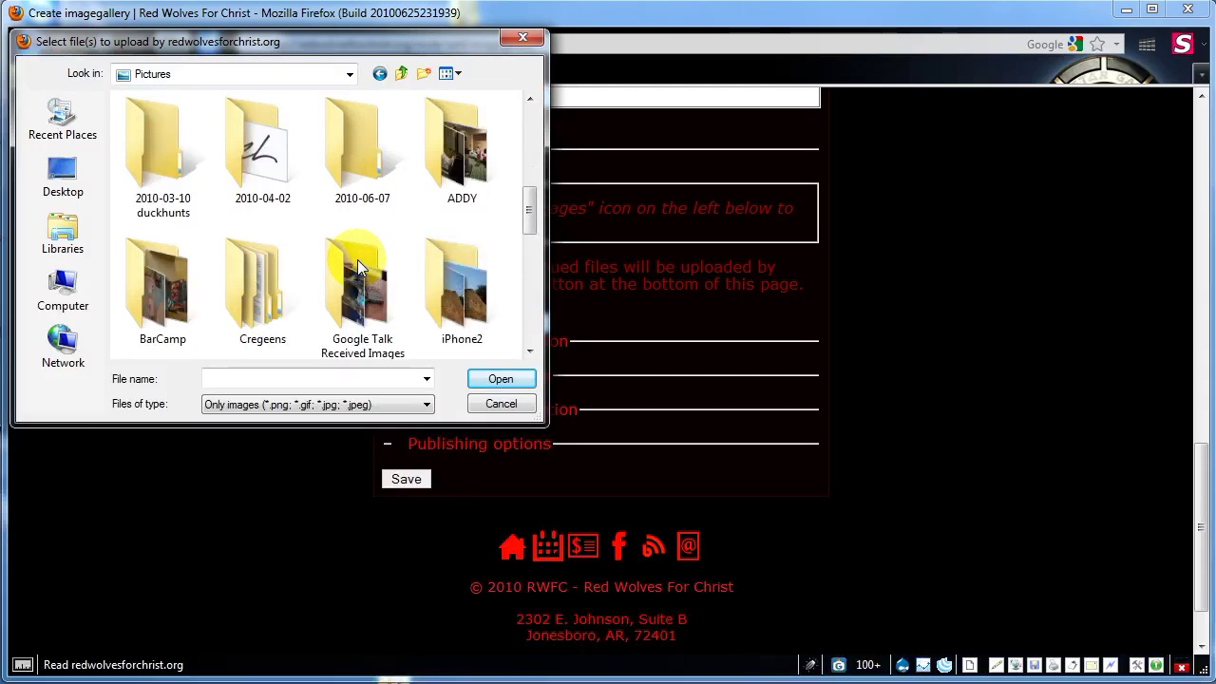
scroll(357, 264, down, 1)
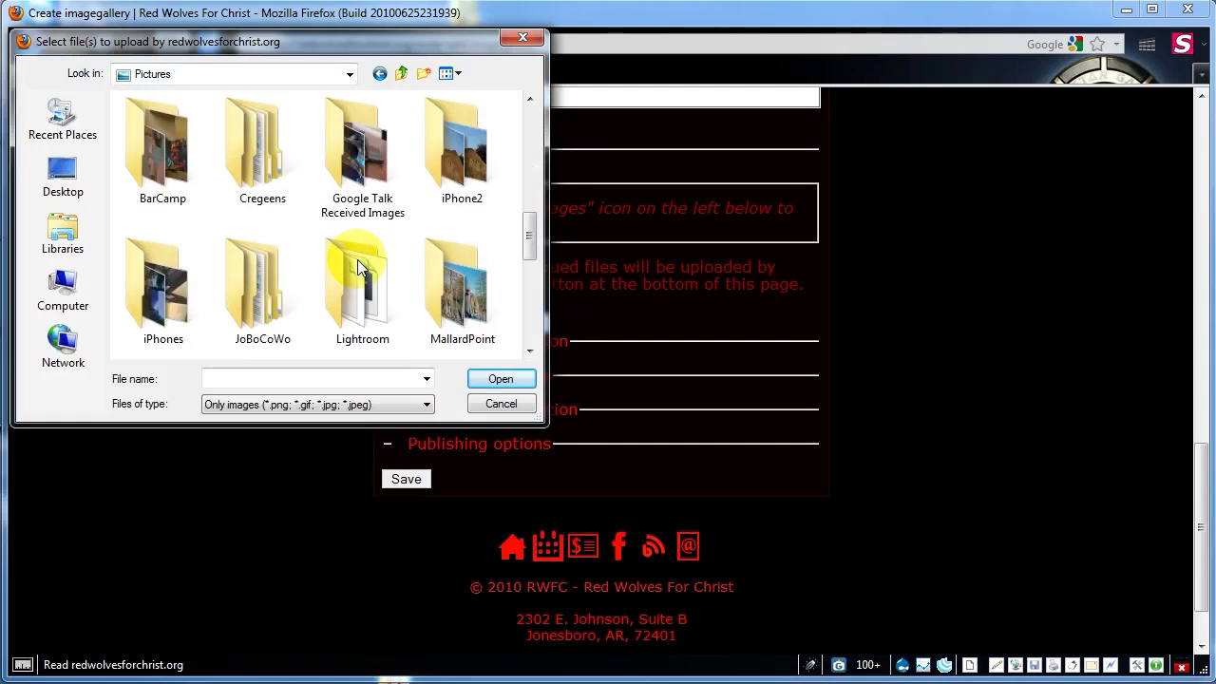
scroll(357, 266, down, 1)
double_click(440, 287)
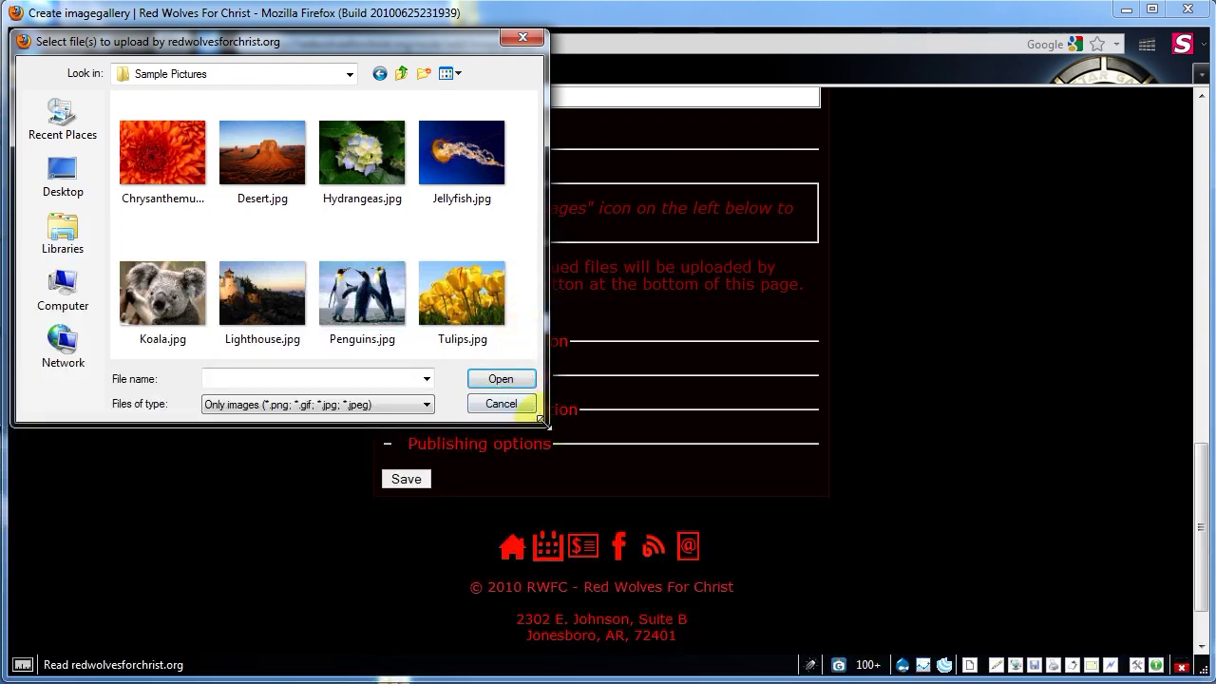
Add all eight images in the Sample Pictures folder to the gallery's upload queue
drag(543, 421, 767, 544)
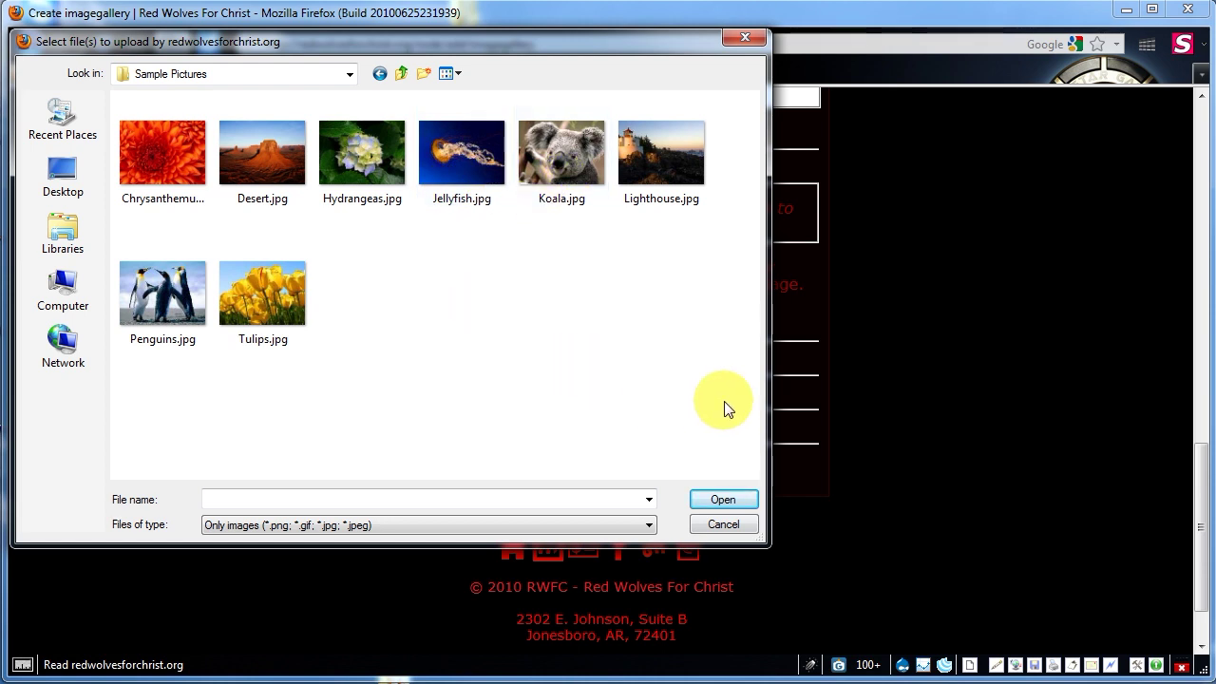
drag(721, 412, 115, 114)
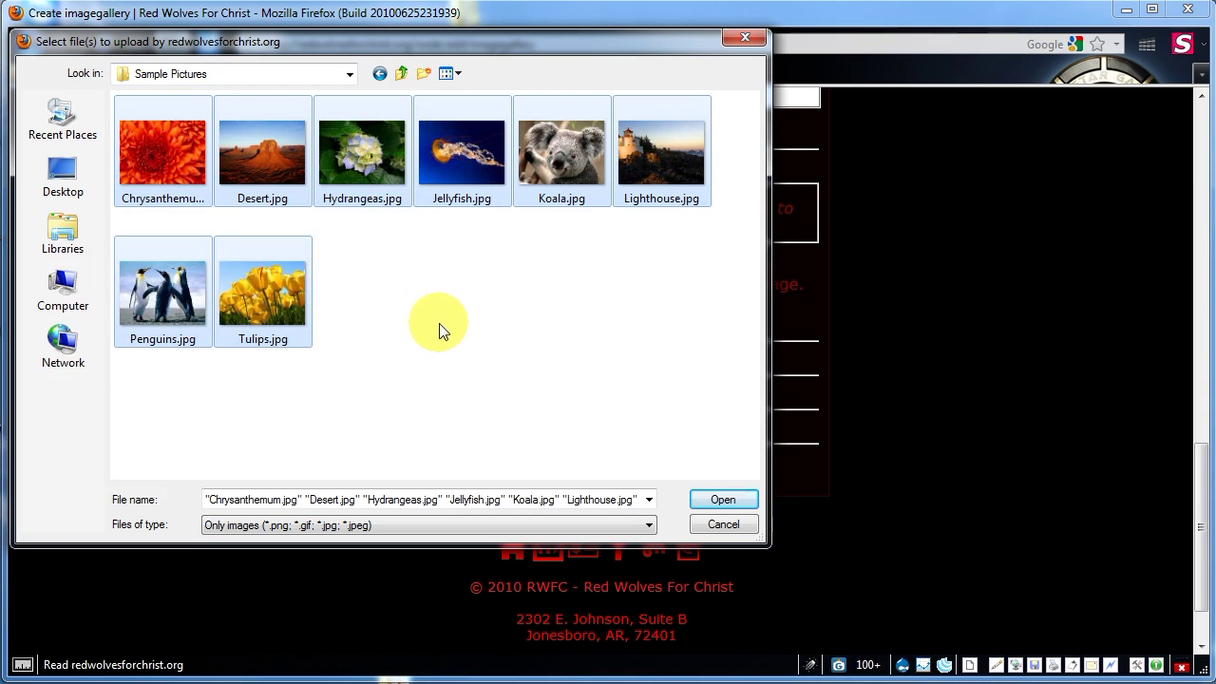
click(719, 499)
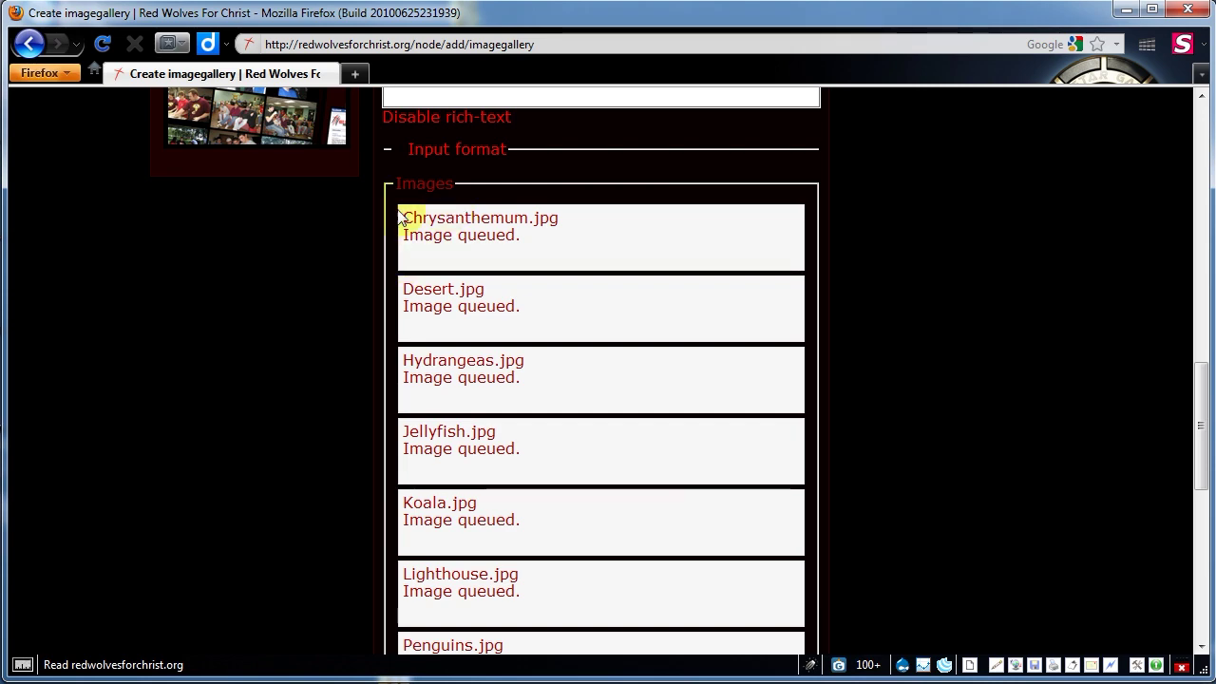
Review the queued images and save the gallery to start uploading them
scroll(503, 242, down, 3)
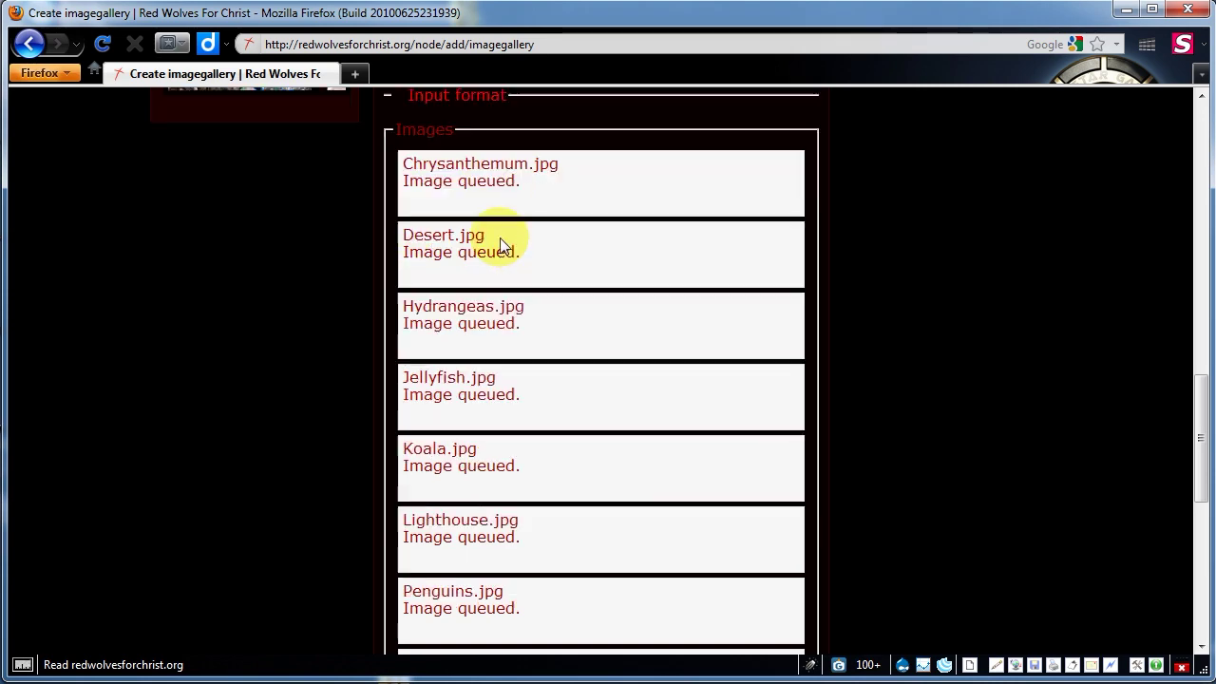
scroll(501, 243, down, 2)
scroll(501, 238, up, 3)
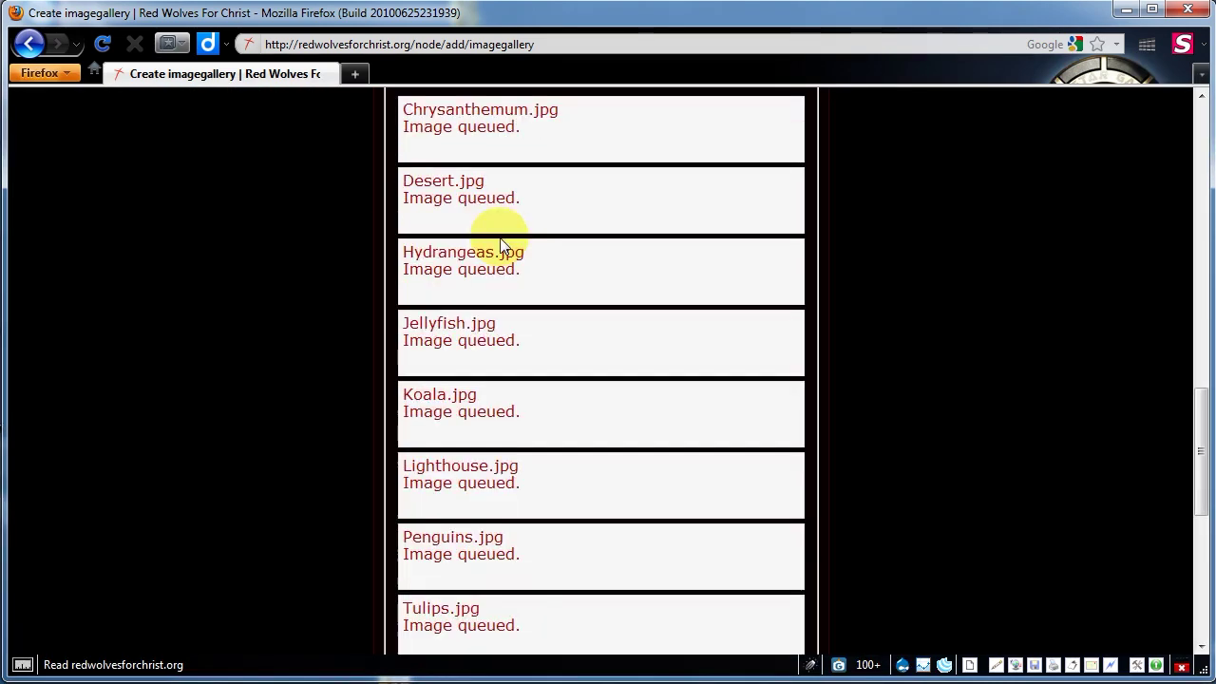
scroll(467, 152, up, 2)
scroll(482, 218, down, 5)
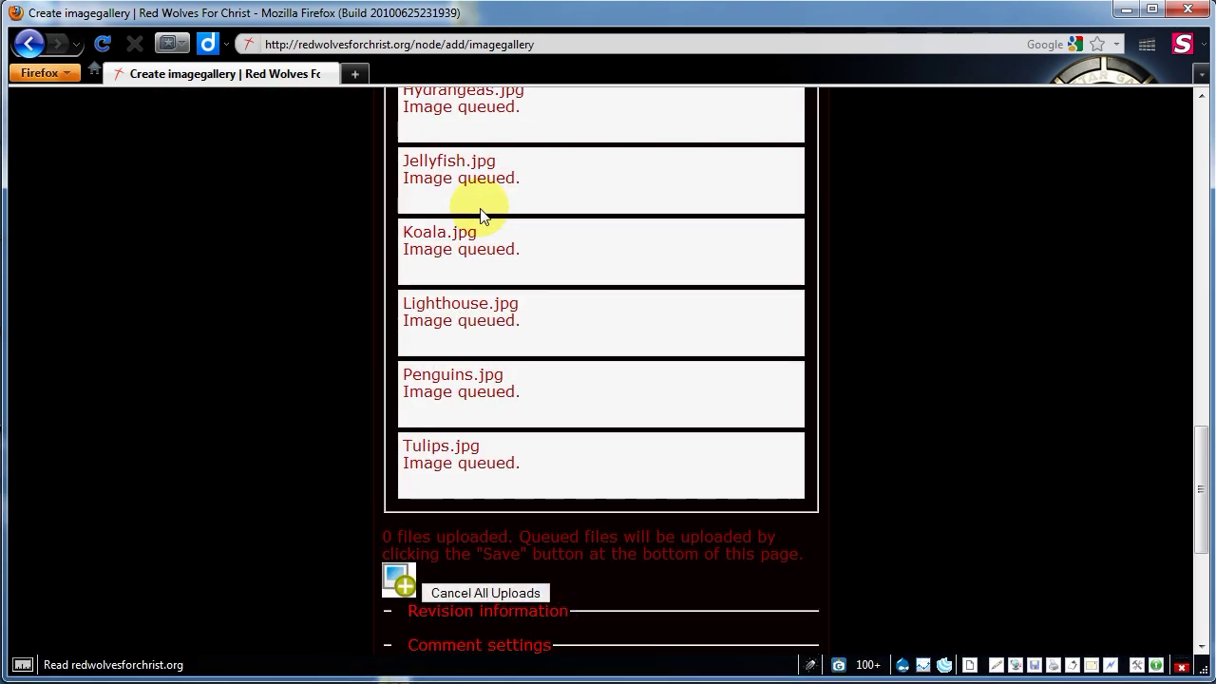
scroll(483, 195, down, 5)
scroll(489, 266, up, 10)
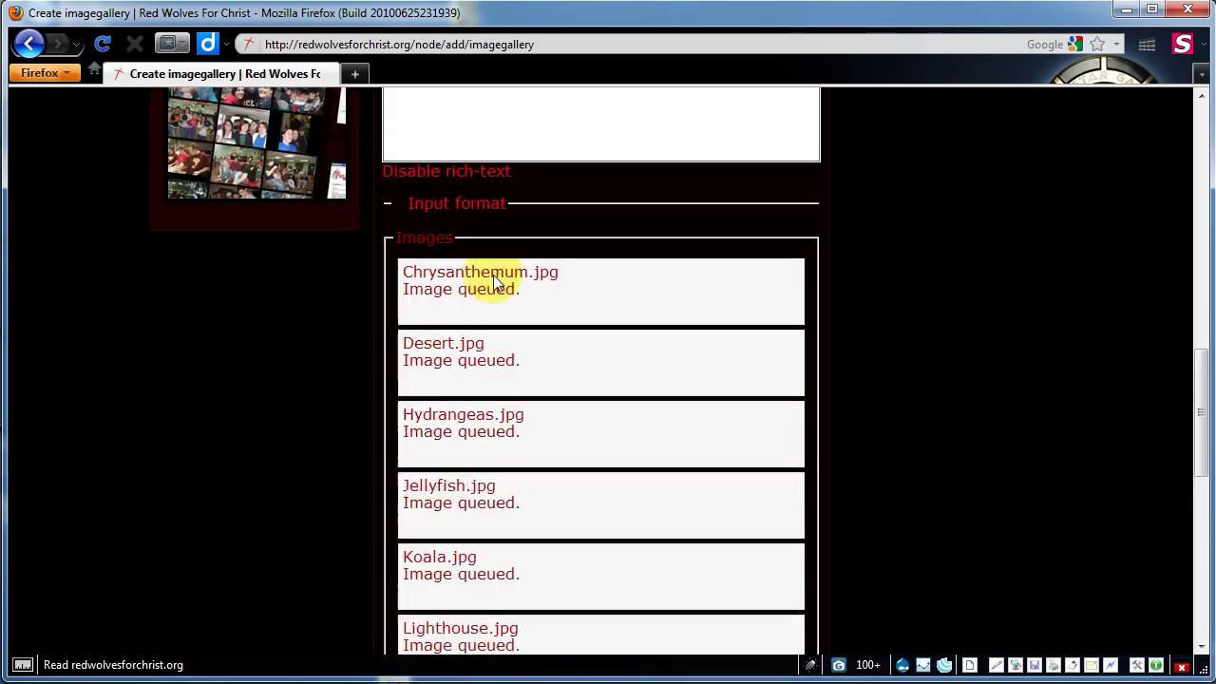
scroll(493, 281, down, 2)
scroll(493, 281, down, 5)
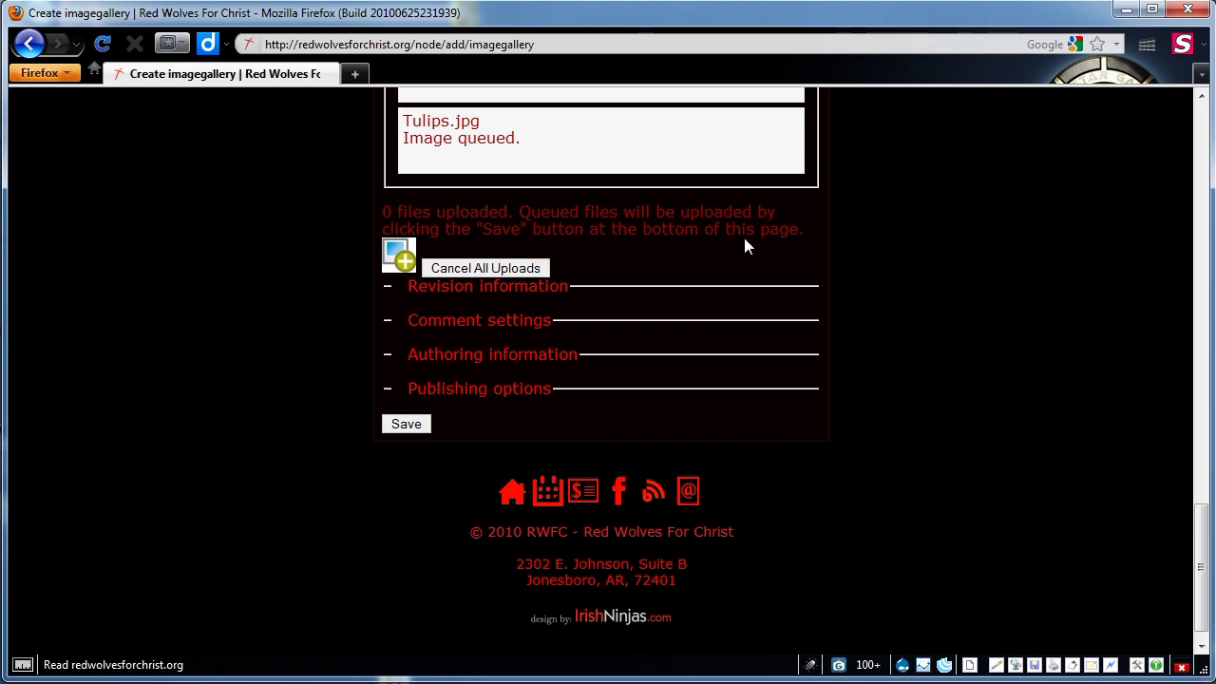
click(404, 424)
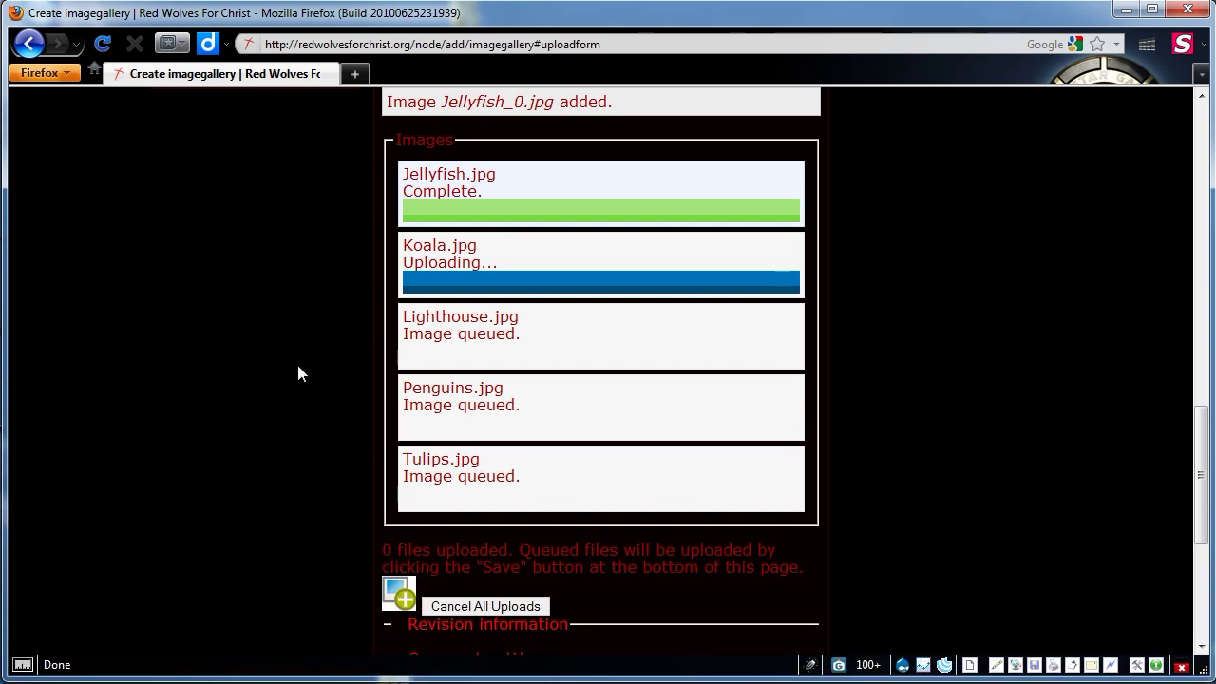
Proceed to the caption editing page once all the images have uploaded
scroll(296, 372, down, 2)
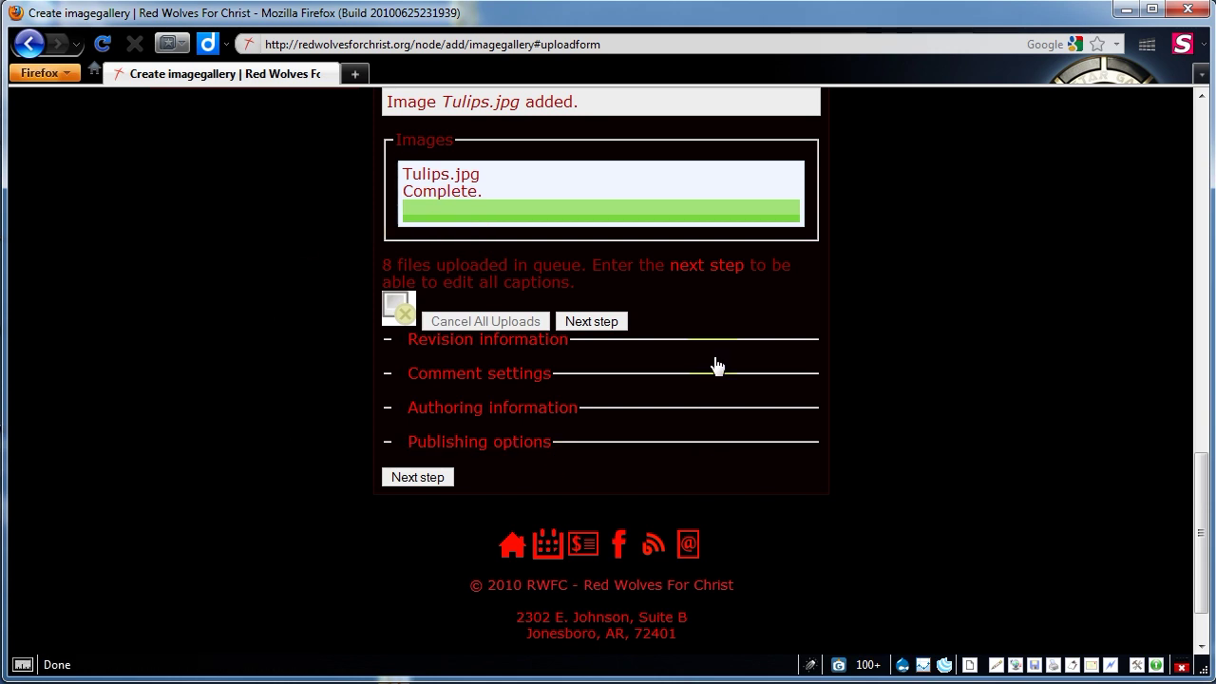
click(608, 323)
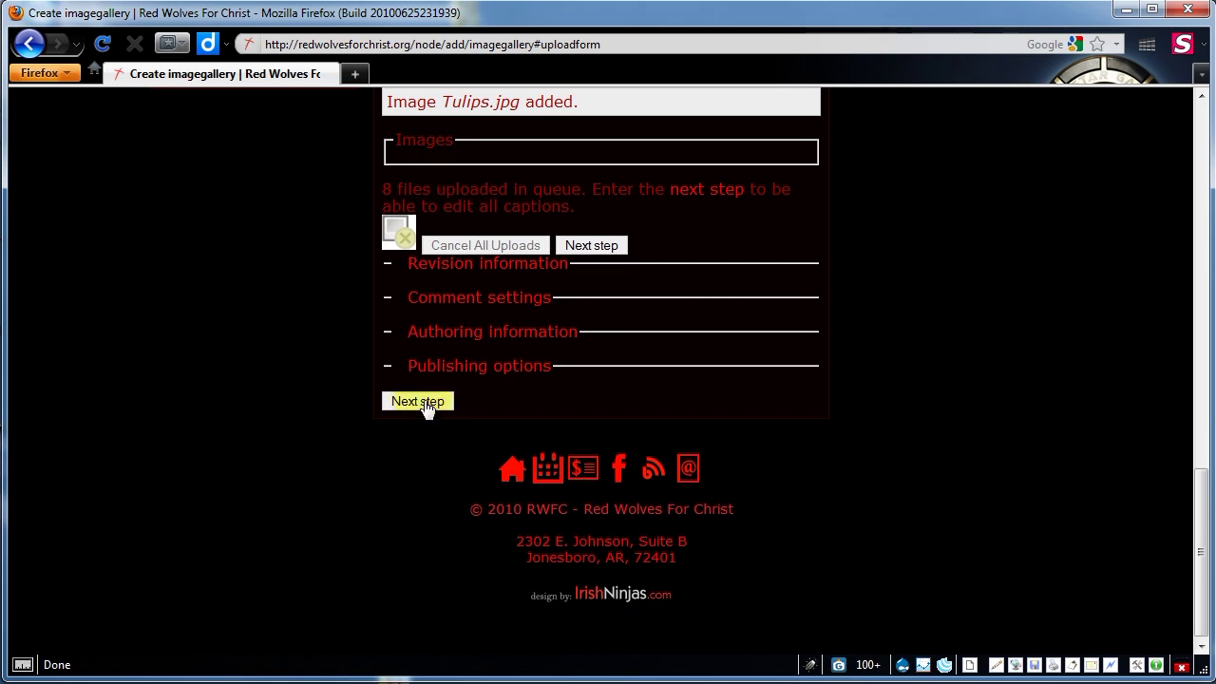
click(423, 403)
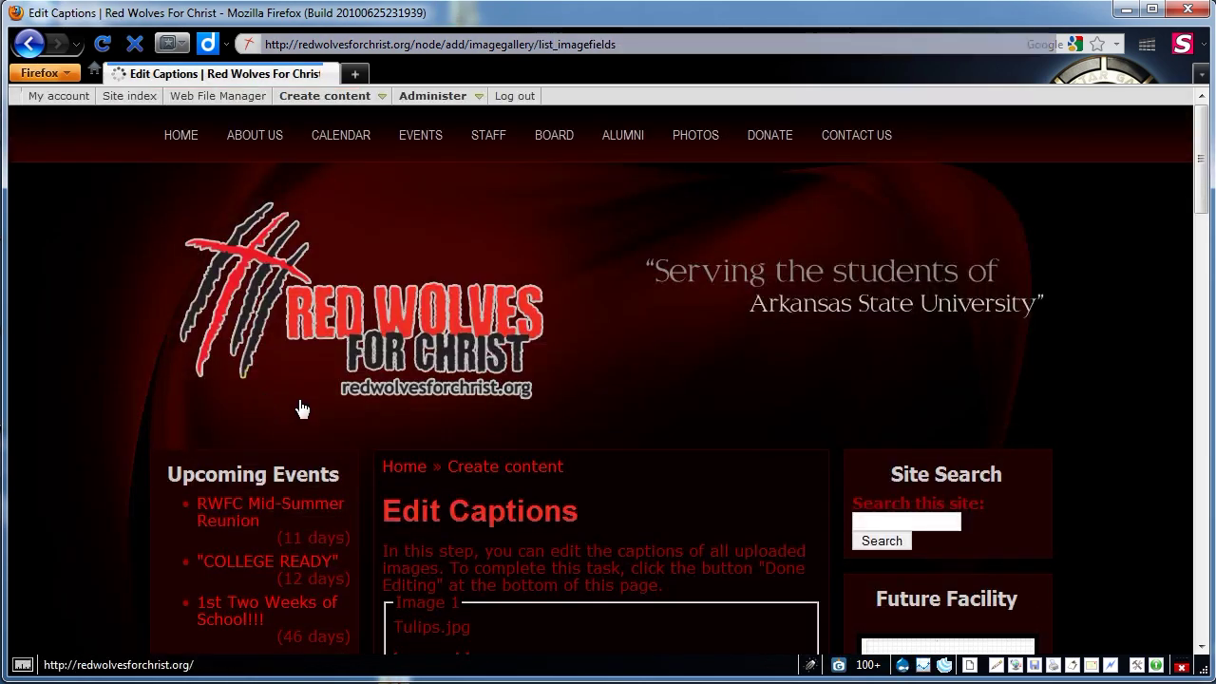
Set the image title of Tulips.jpg to "Tulips In a Field"
scroll(684, 453, down, 5)
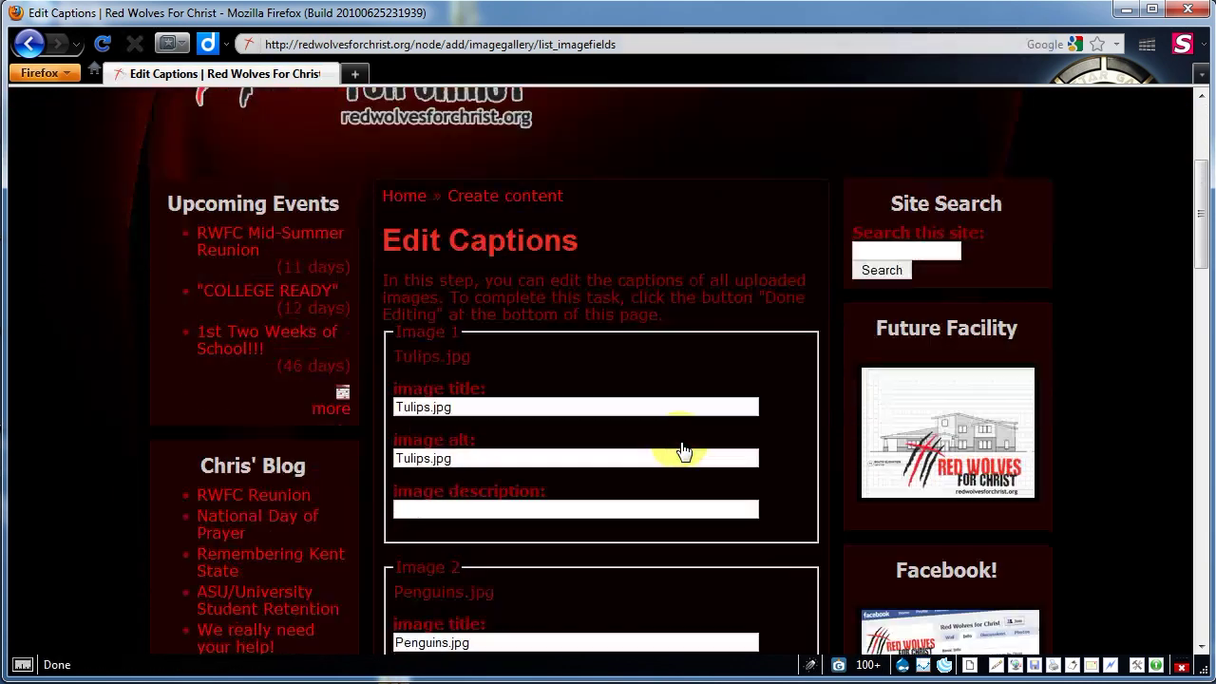
scroll(684, 450, down, 1)
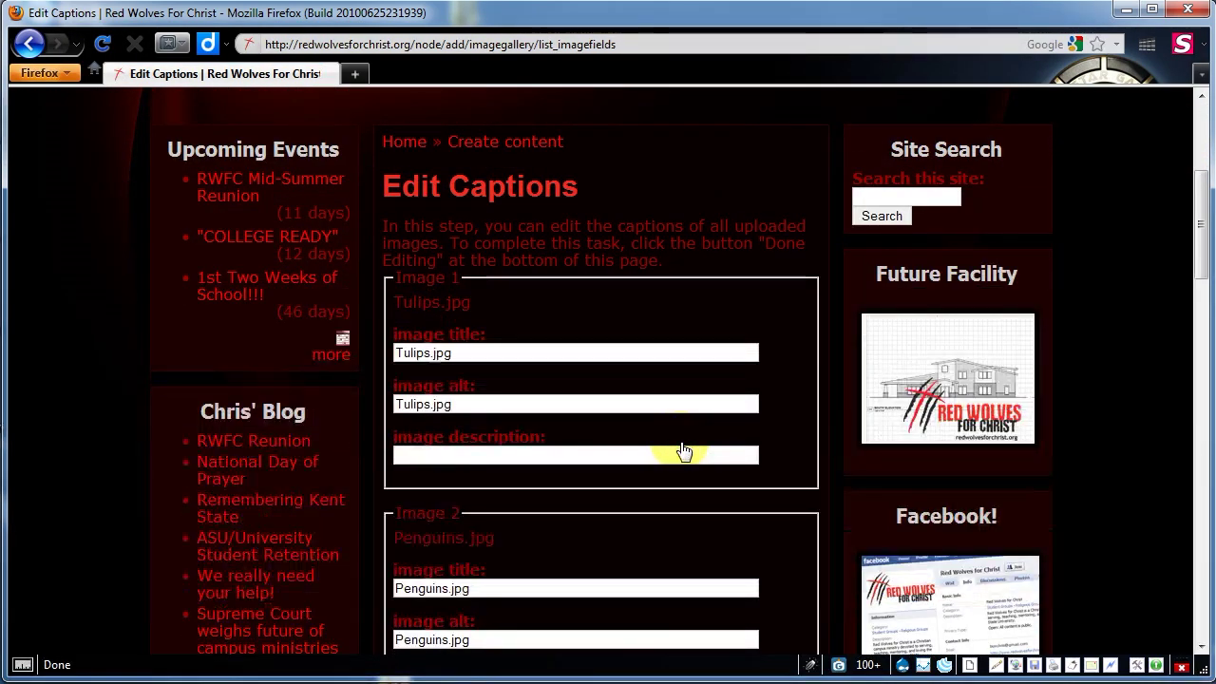
scroll(683, 452, down, 1)
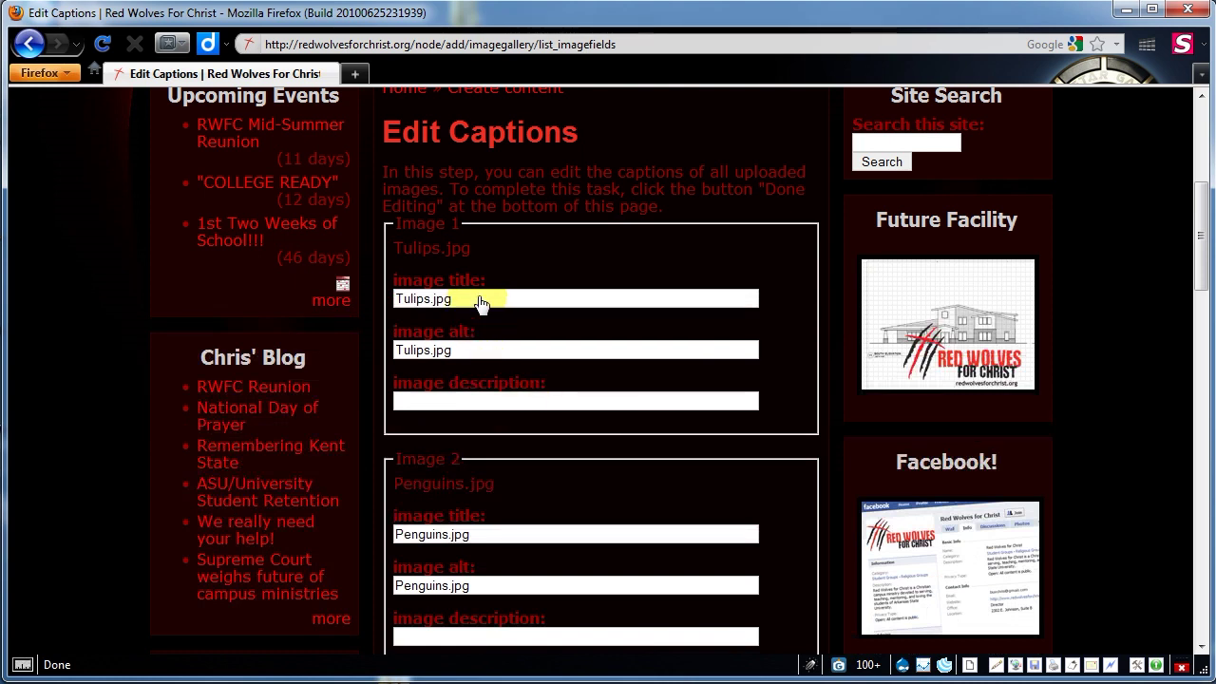
drag(516, 306, 348, 304)
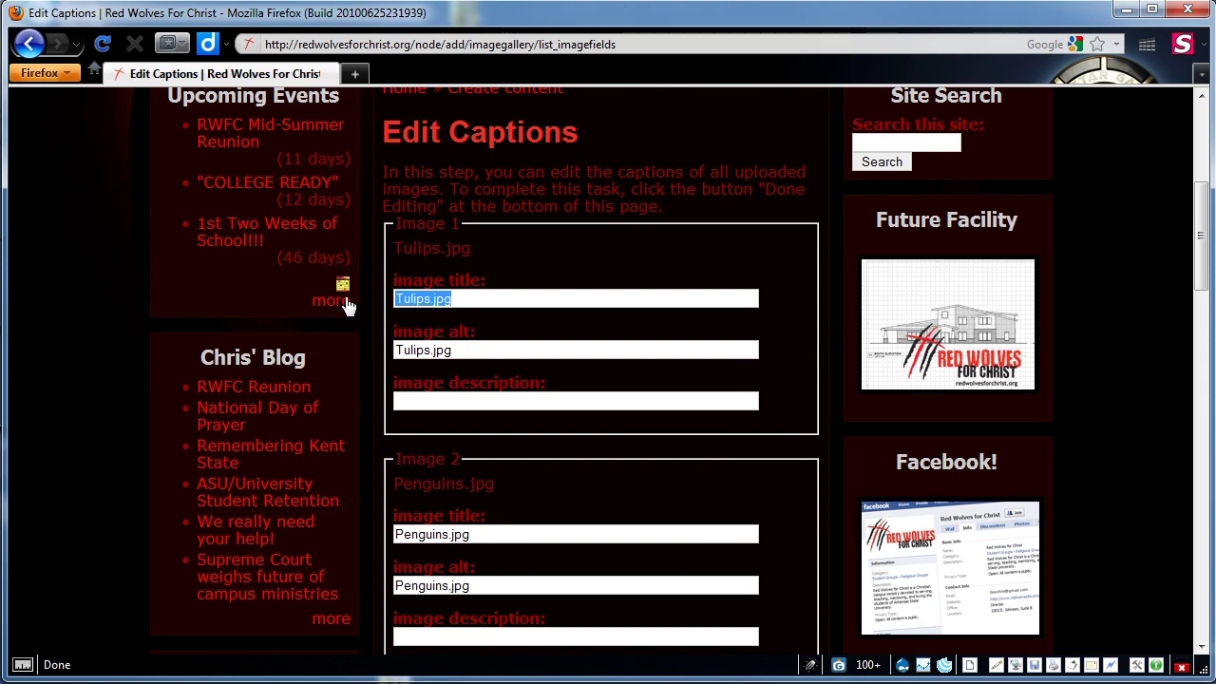
text(Tulips)
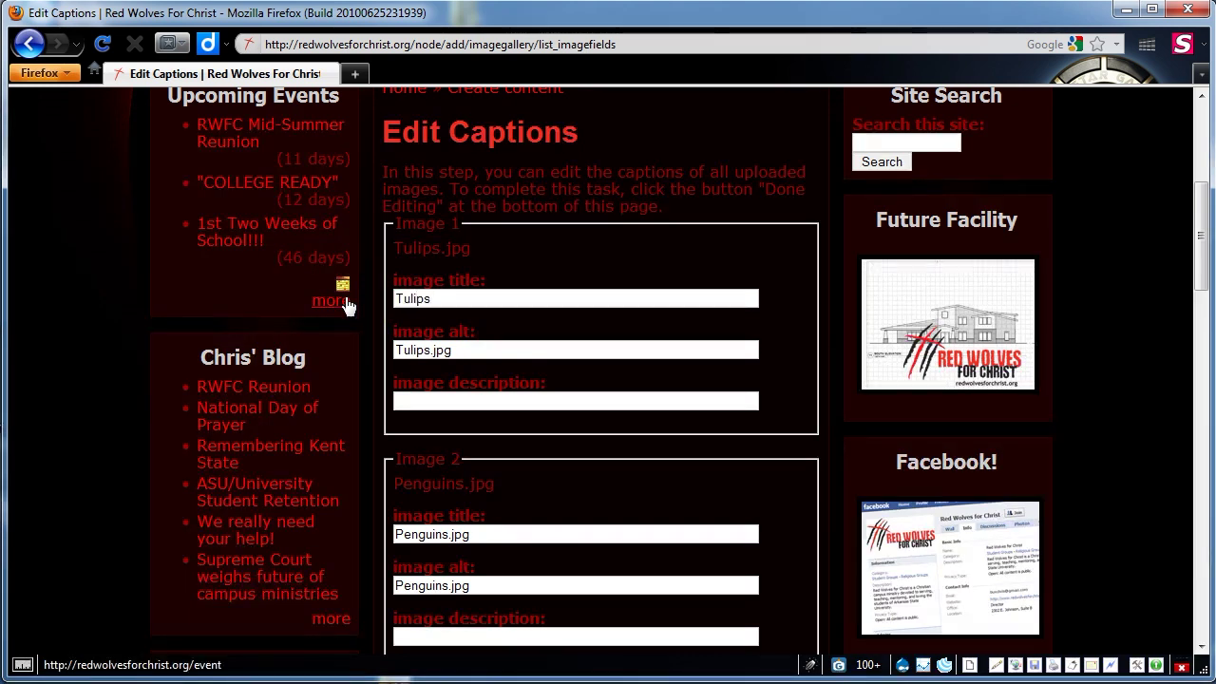
text( In a Field)
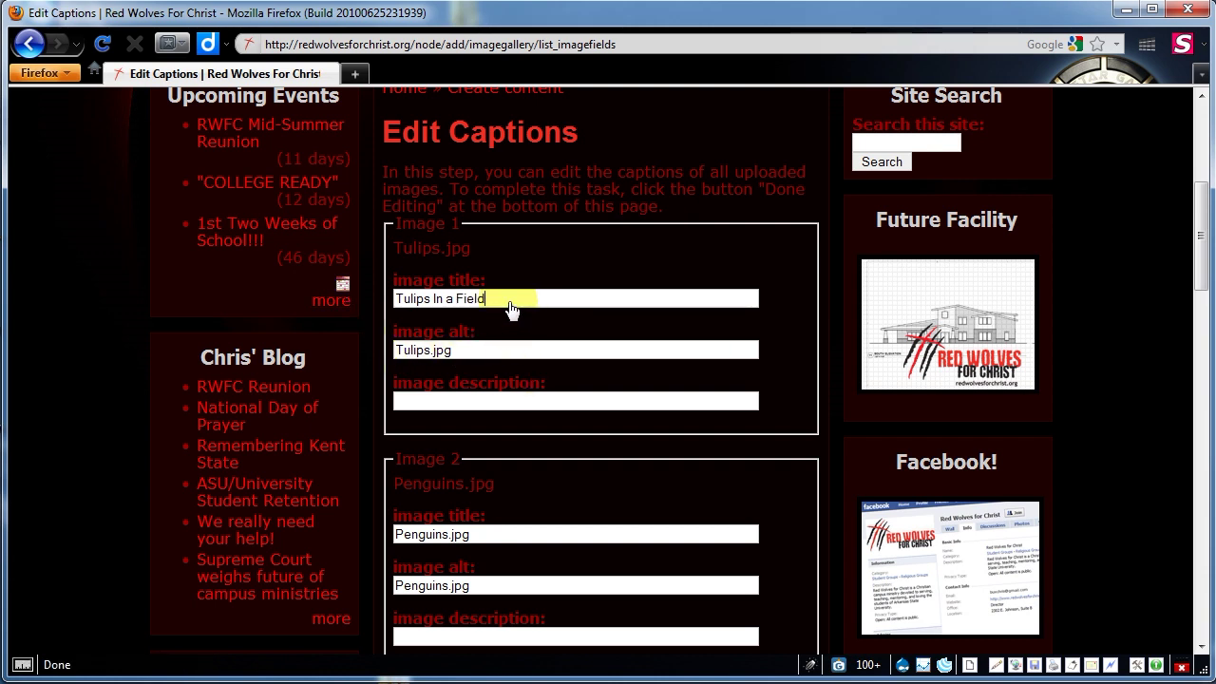
Set the alt text of Tulips.jpg to "Tulips In a Field"
drag(511, 300, 321, 310)
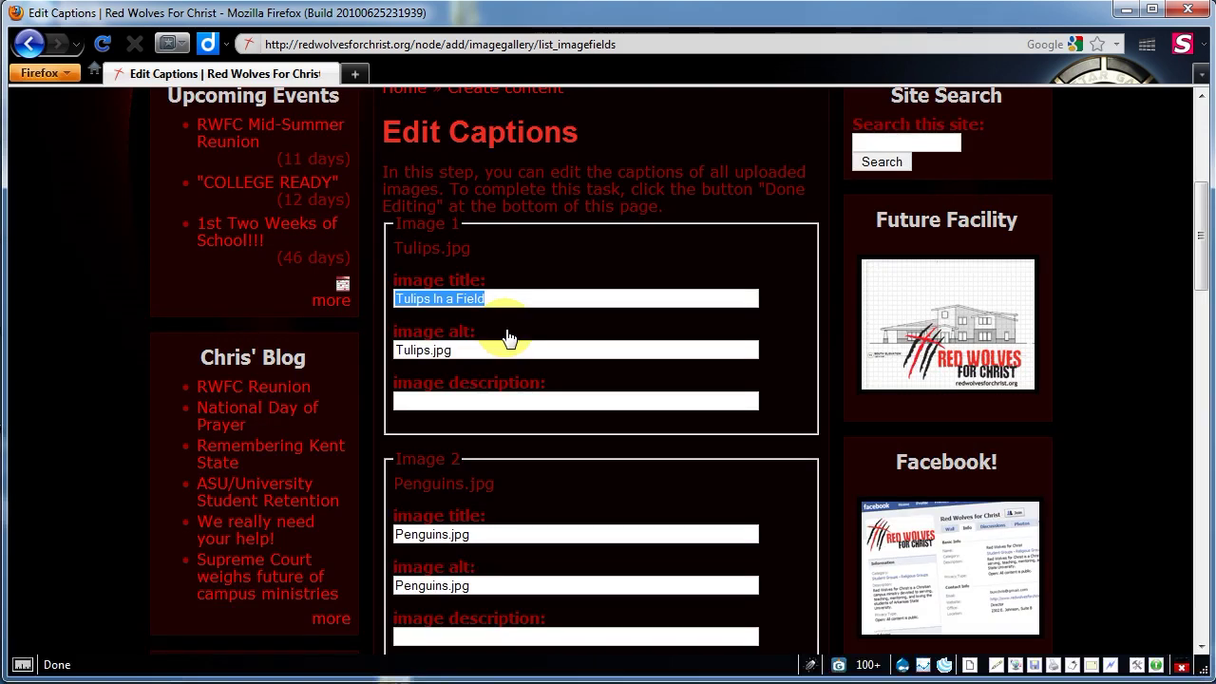
drag(538, 354, 324, 352)
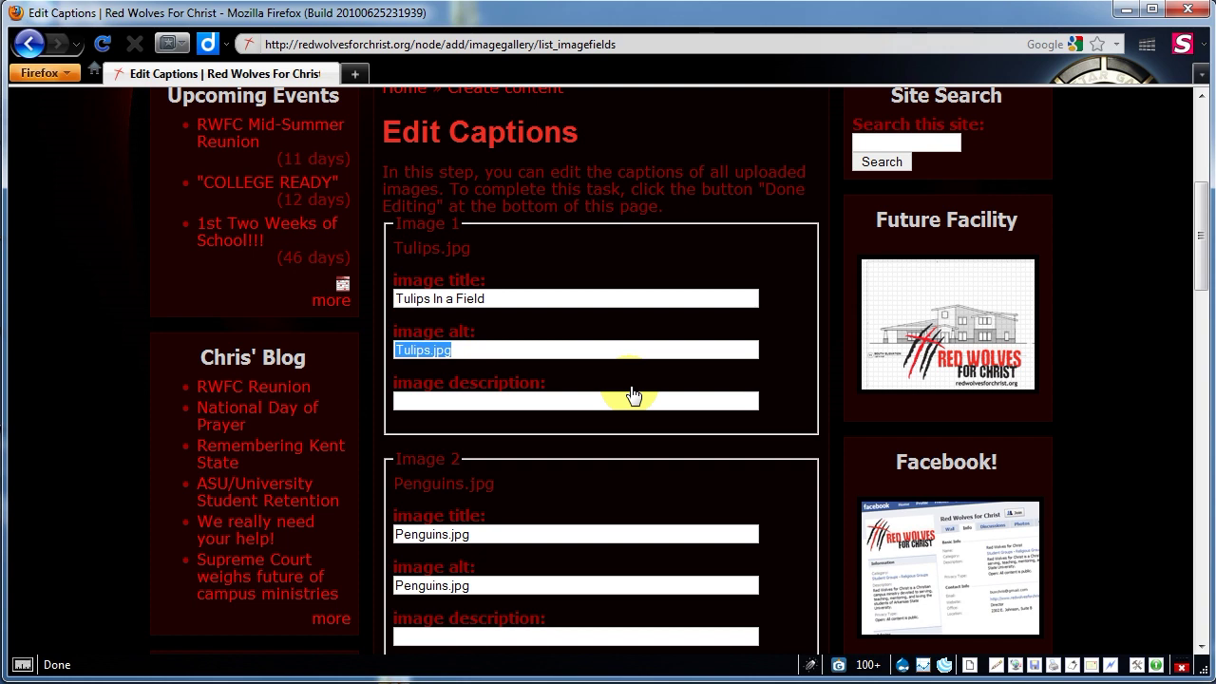
text(T)
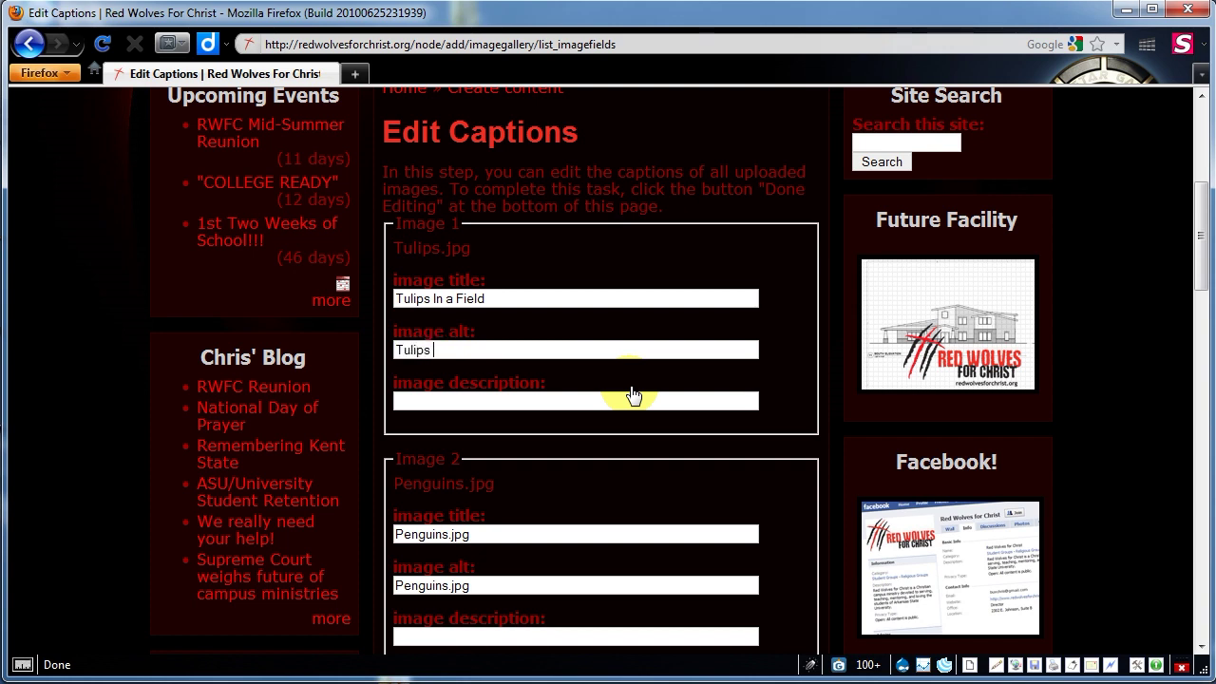
text(ulips Ina Field)
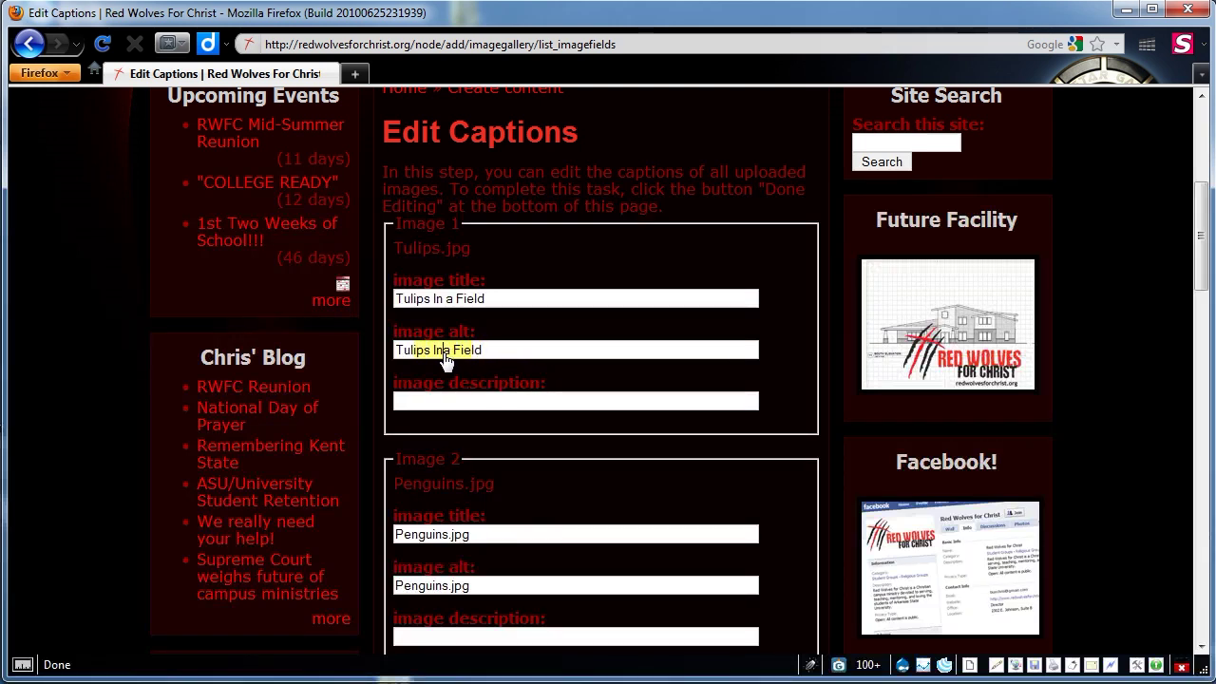
drag(542, 358, 339, 355)
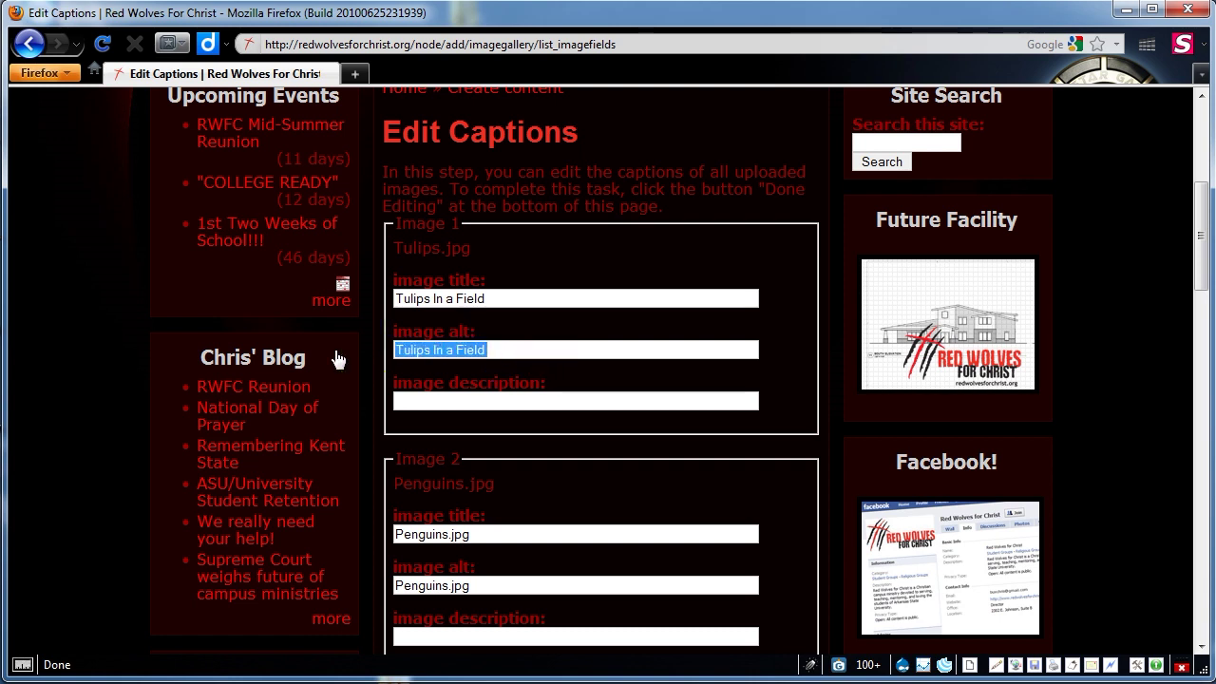
Enter "Lovely flowers in field." as the image description for Tulips.jpg
click(466, 411)
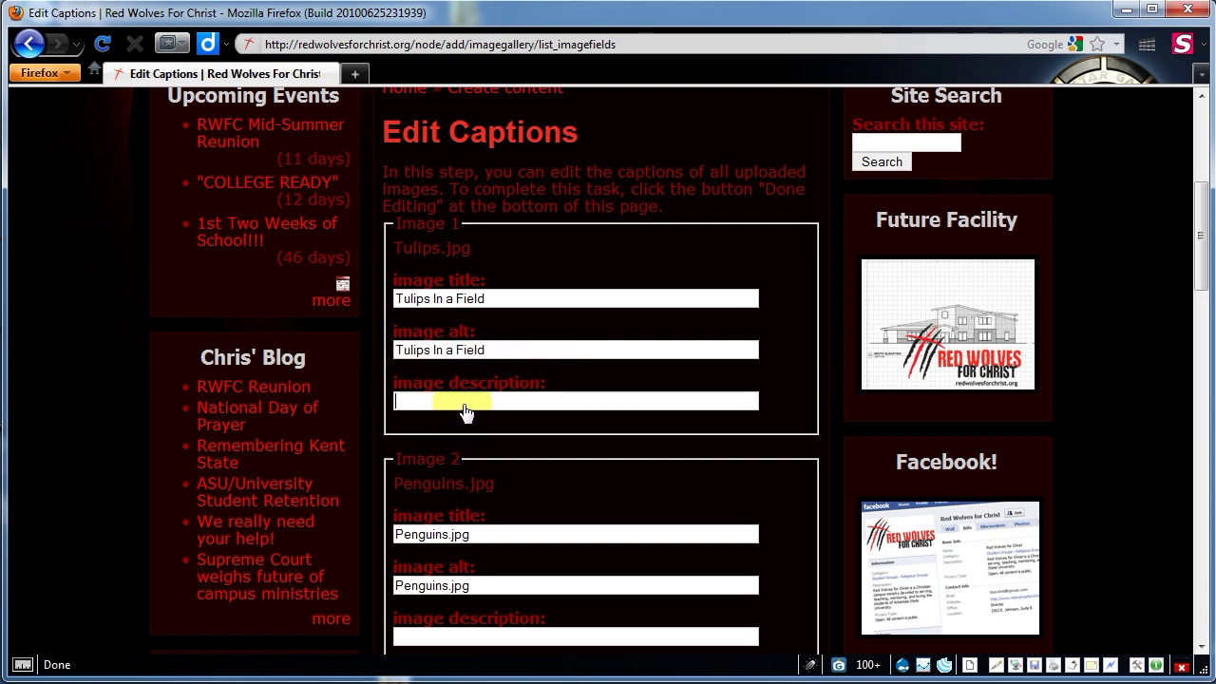
text(Lovely flowers ina)
text(d.)
Leave the remaining images' captions as they are and finish editing to publish the gallery
scroll(570, 442, down, 1)
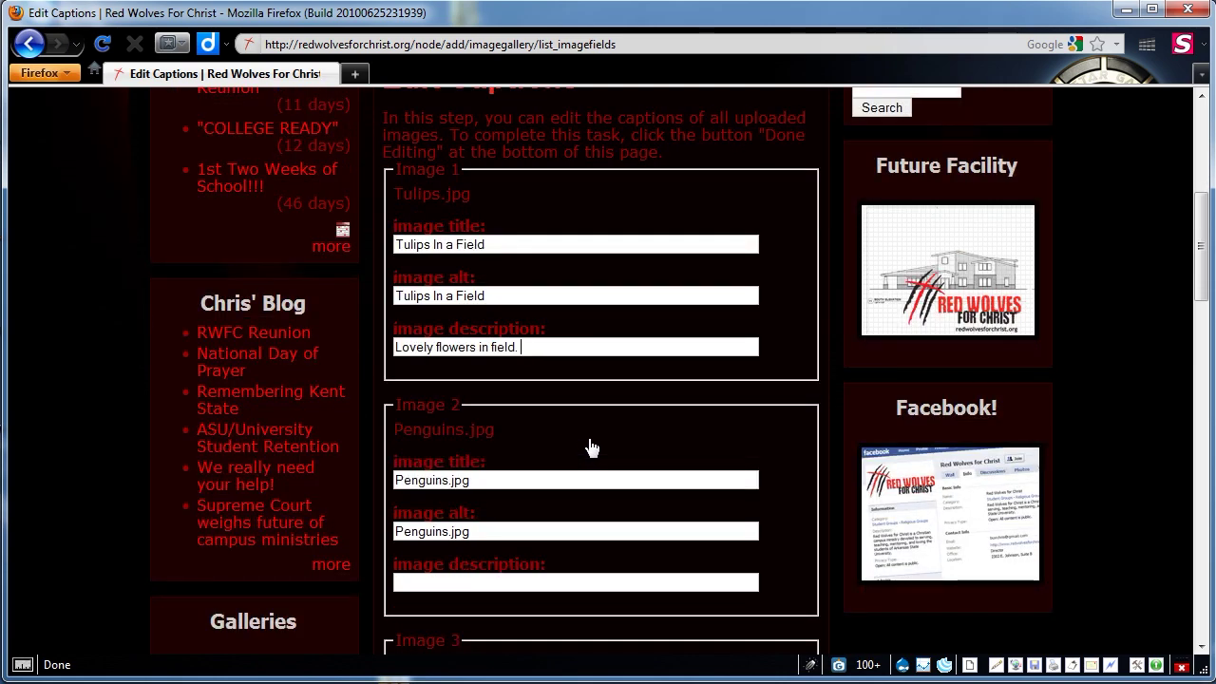
scroll(591, 448, down, 8)
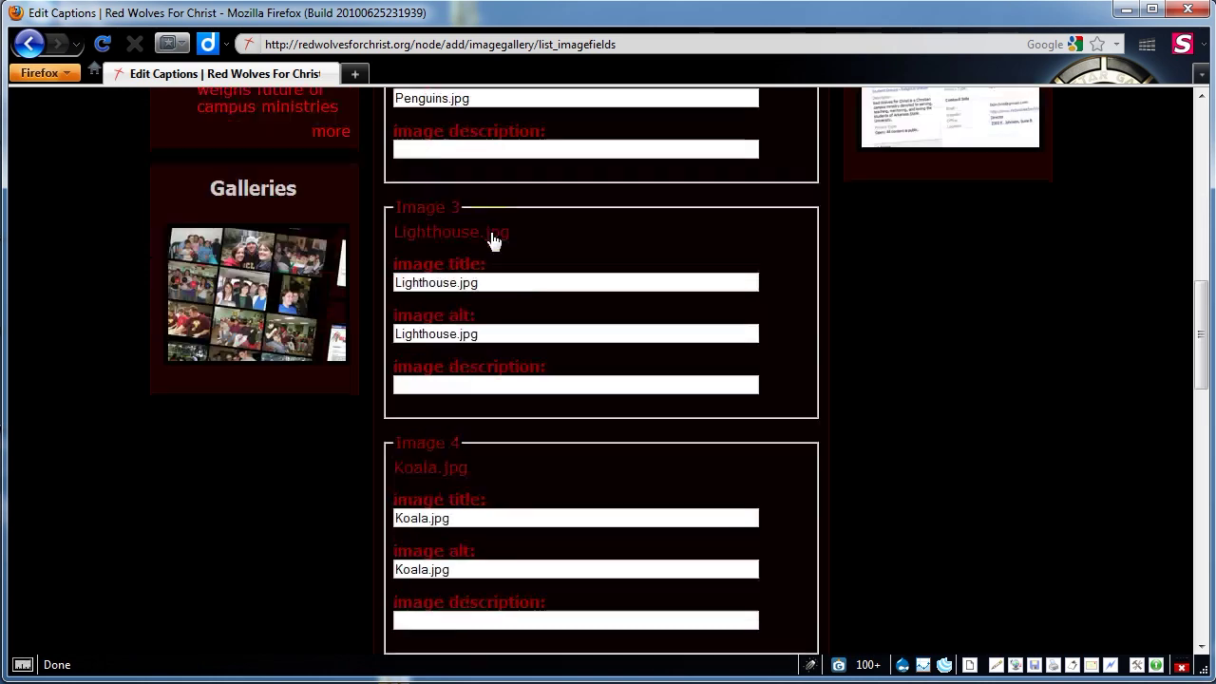
scroll(494, 353, down, 15)
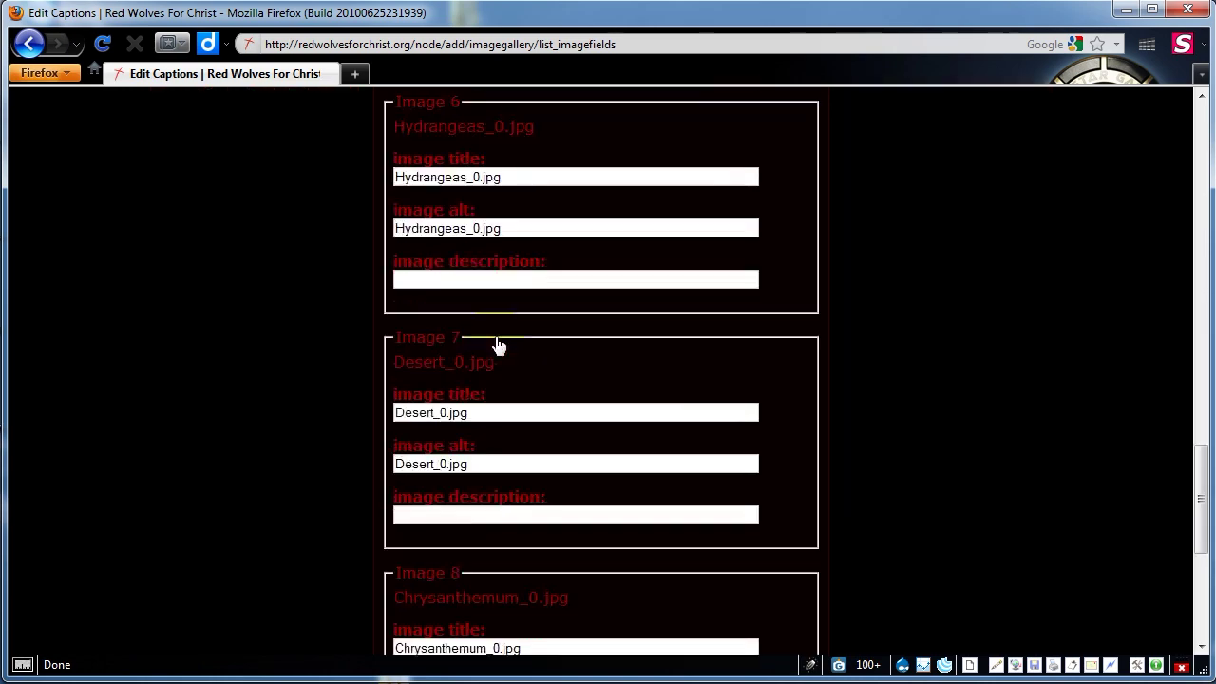
scroll(497, 344, down, 8)
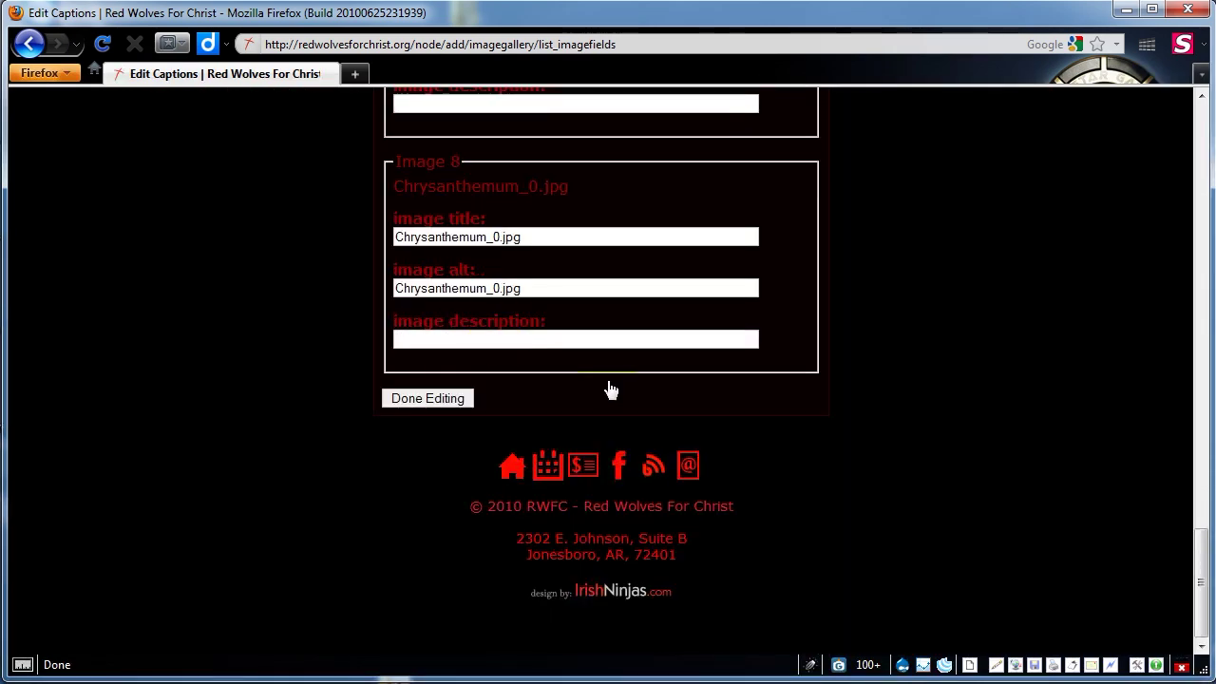
click(457, 403)
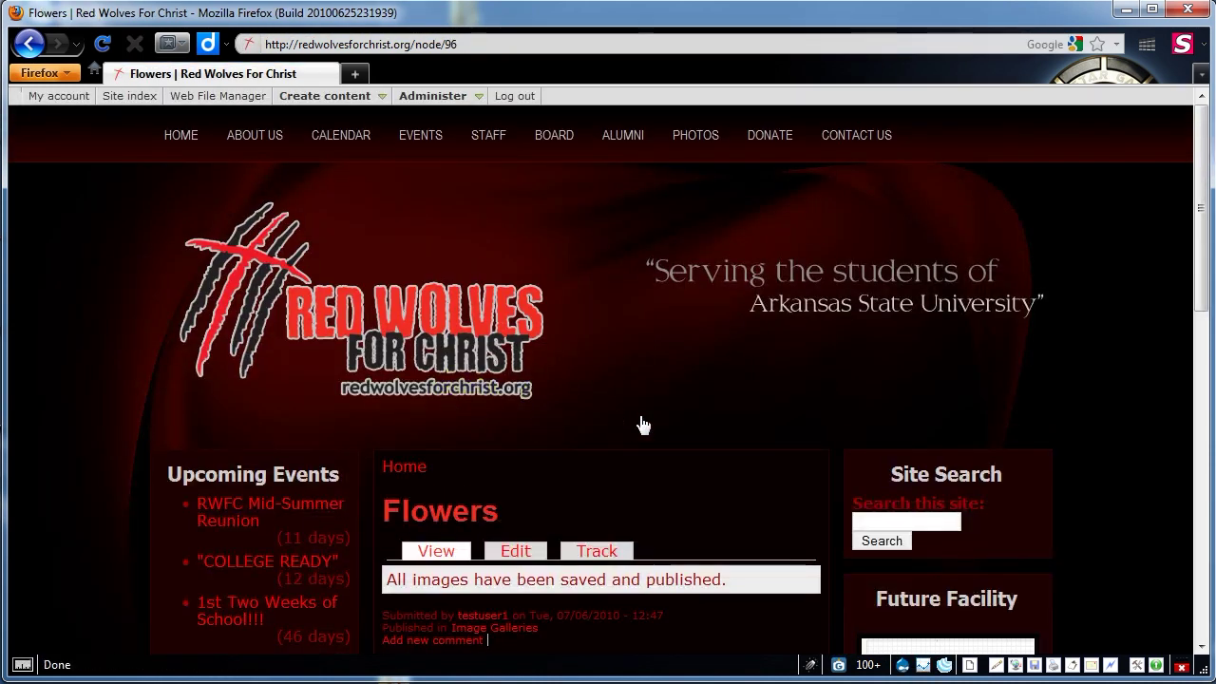
View the published Flowers gallery and open its chrysanthemum picture in the slideshow viewer
scroll(713, 435, down, 5)
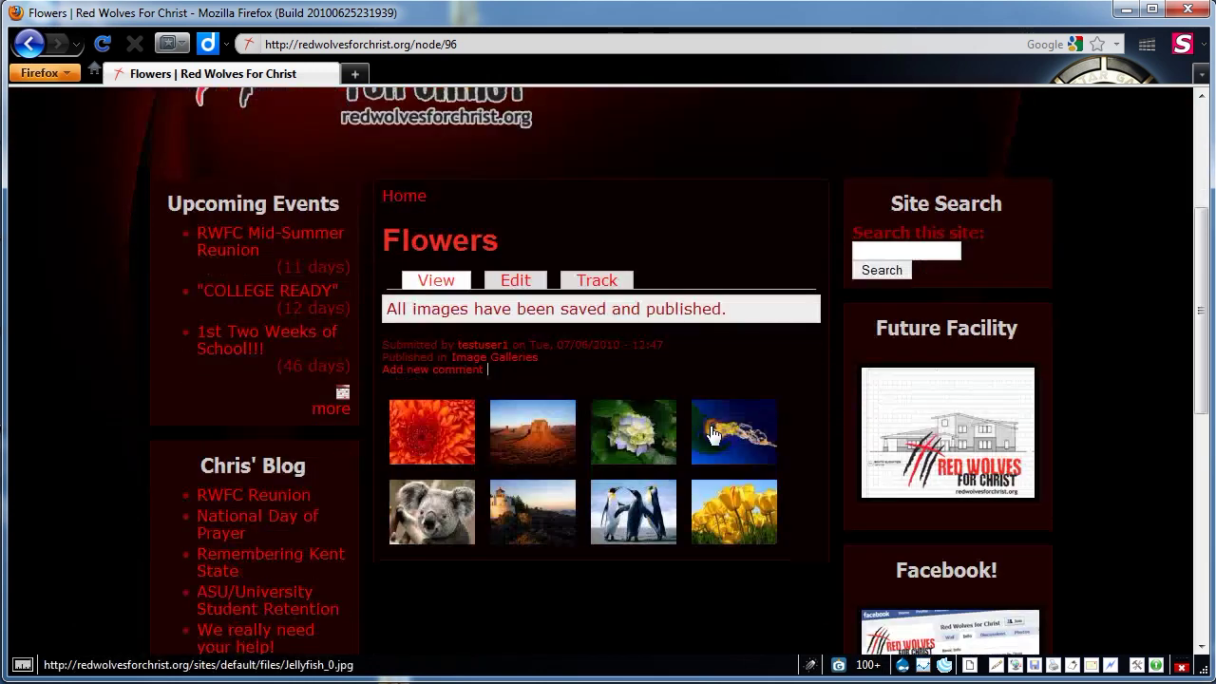
scroll(697, 559, down, 1)
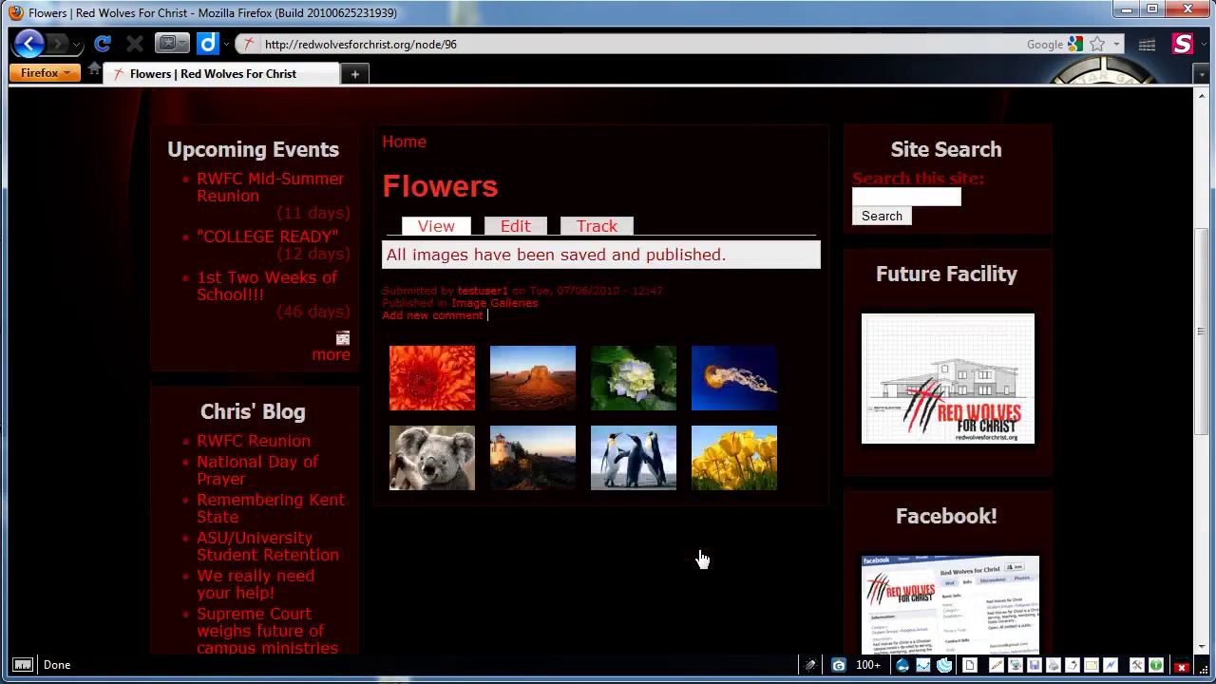
scroll(772, 596, down, 1)
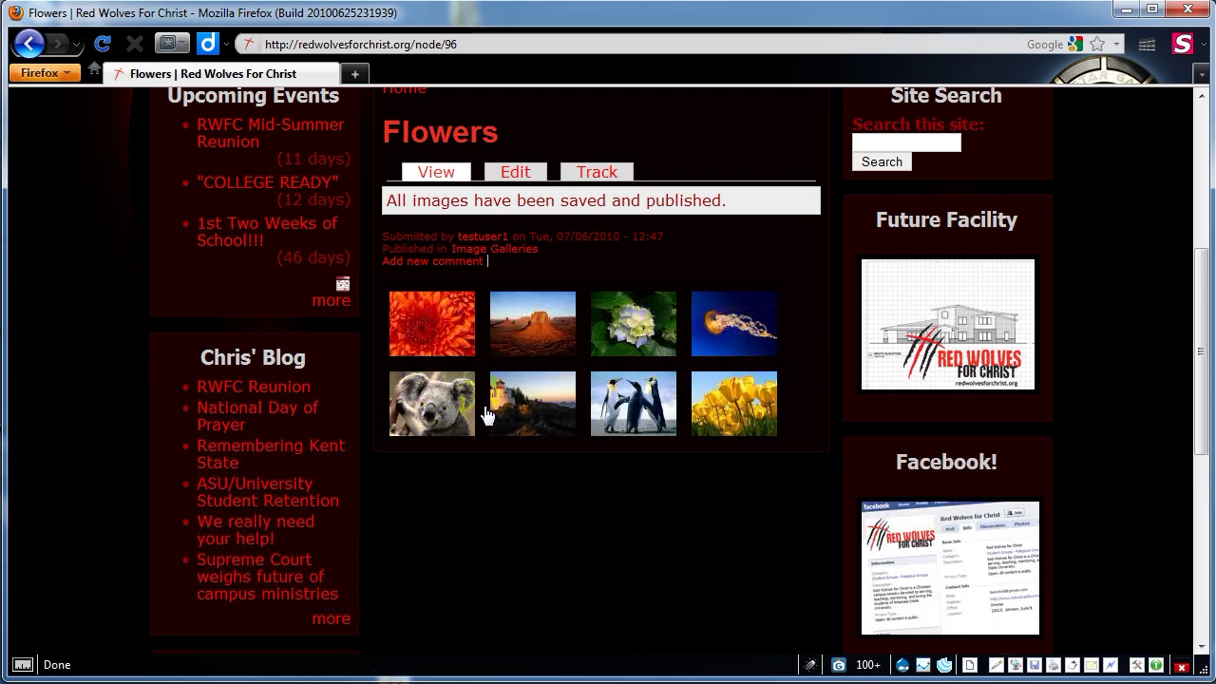
click(460, 340)
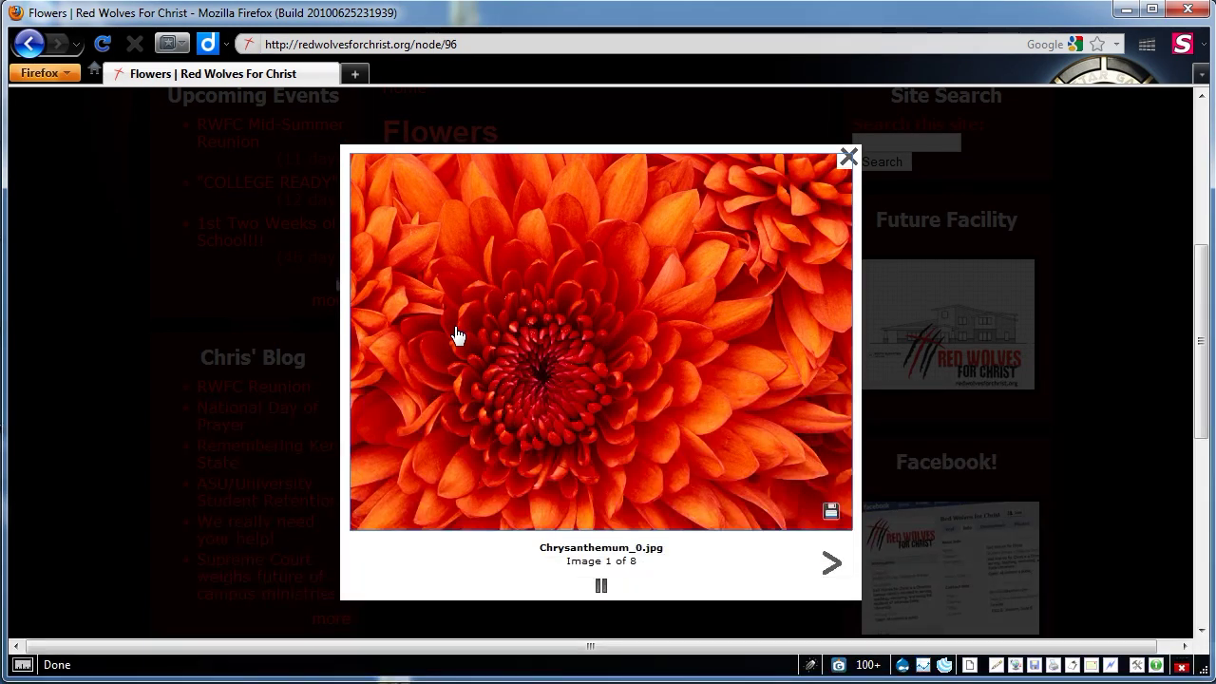
click(456, 335)
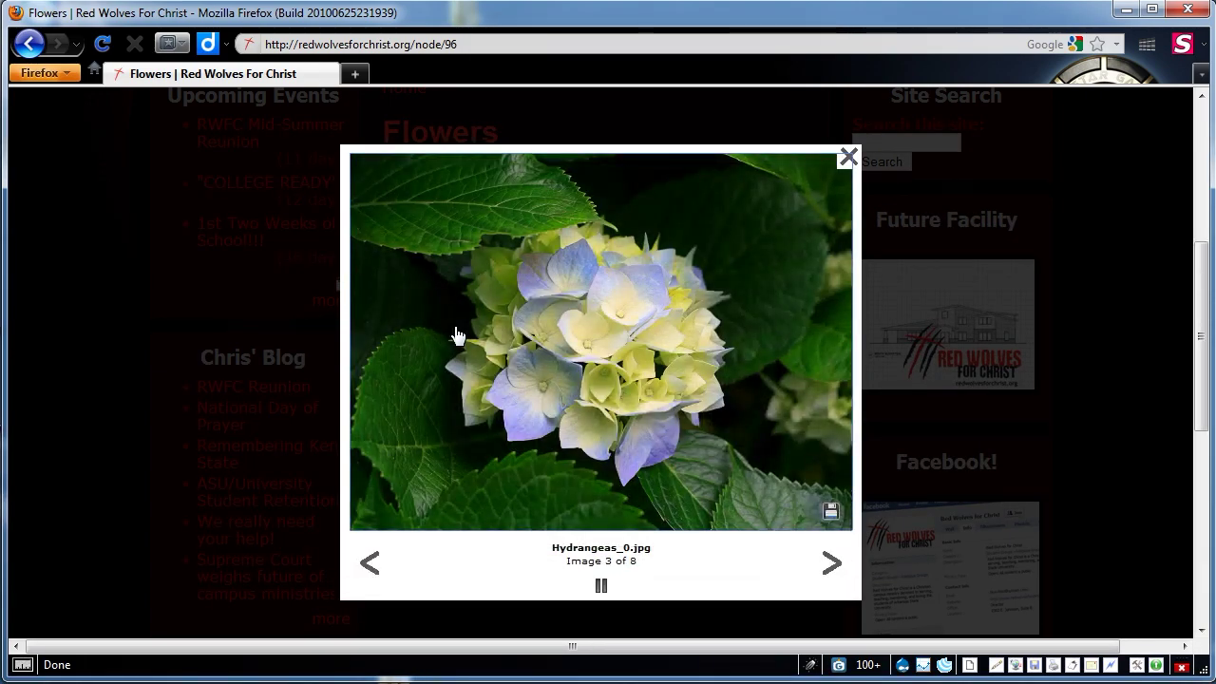
Advance the slideshow to the tulips picture, check its caption, and close the viewer
click(745, 589)
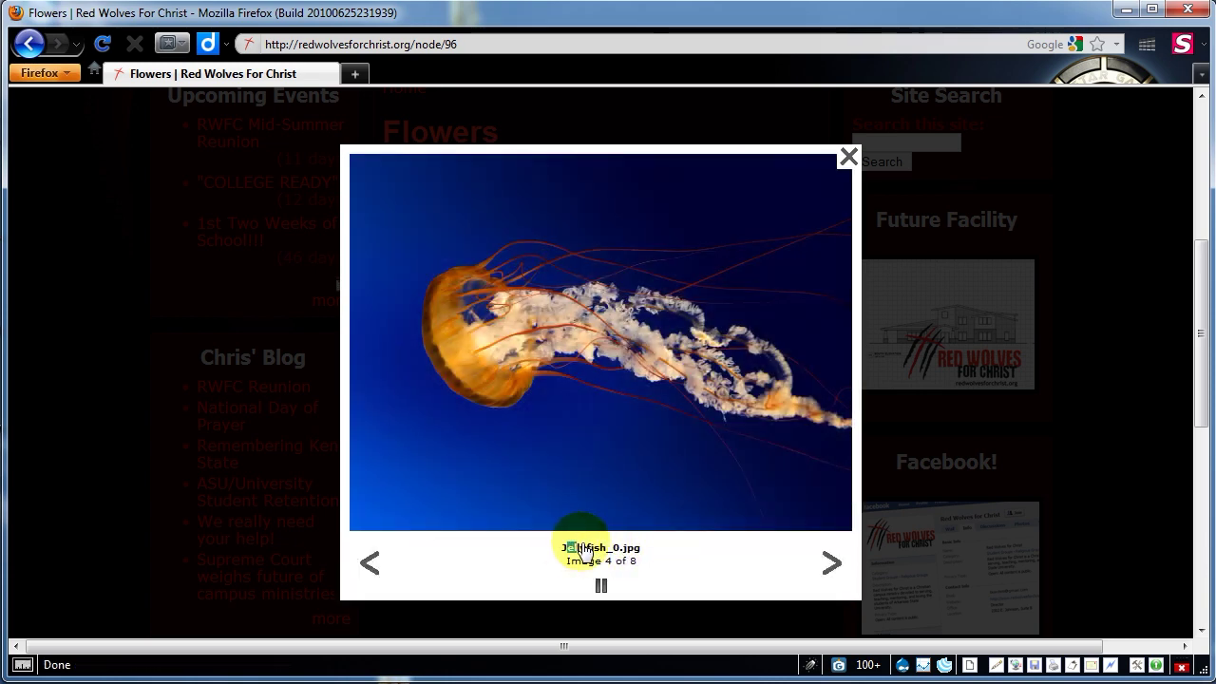
drag(584, 550, 651, 553)
click(831, 563)
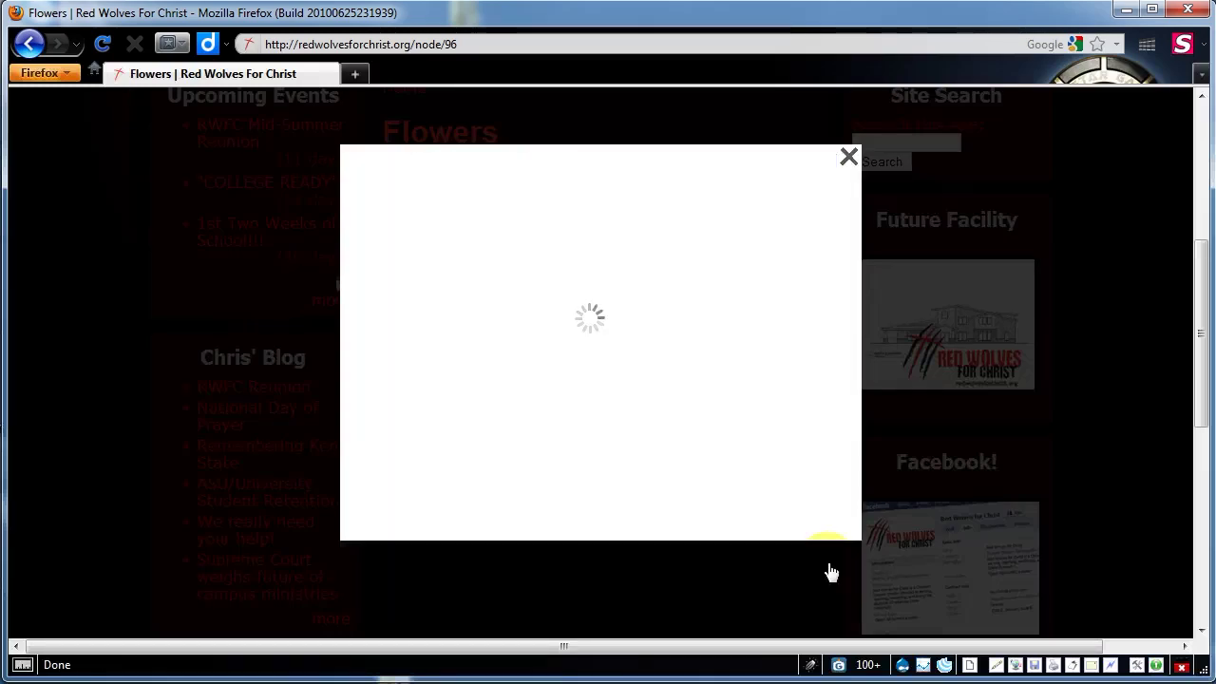
click(830, 568)
click(829, 571)
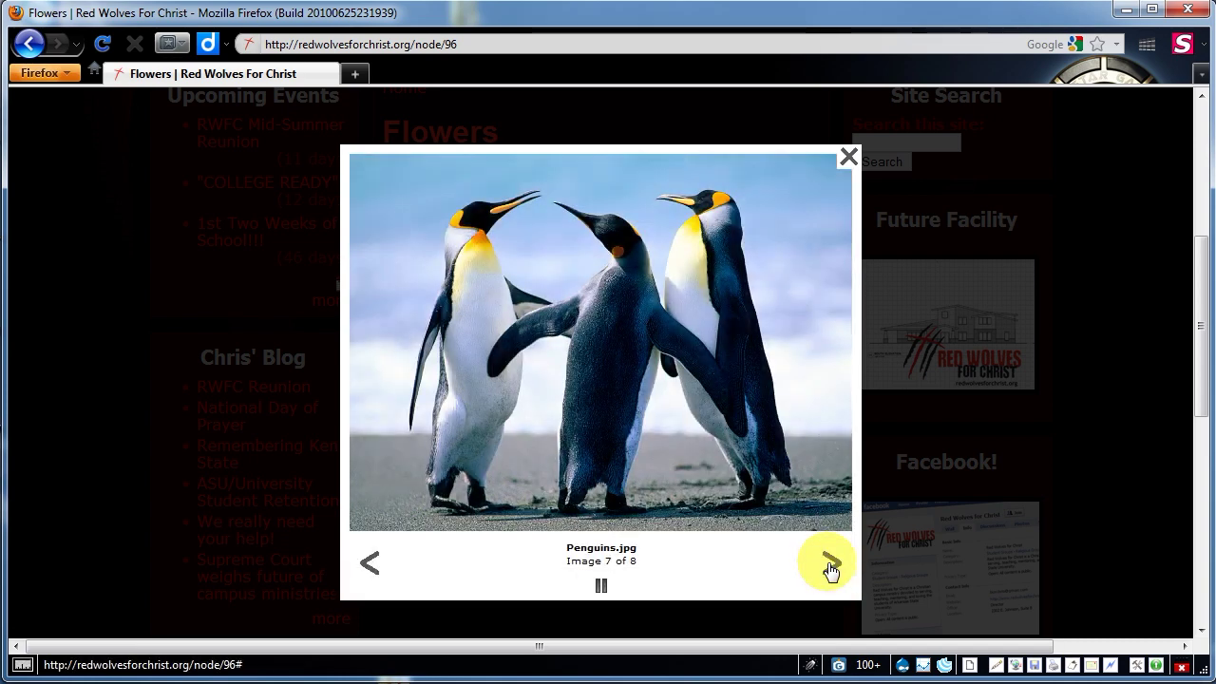
click(829, 568)
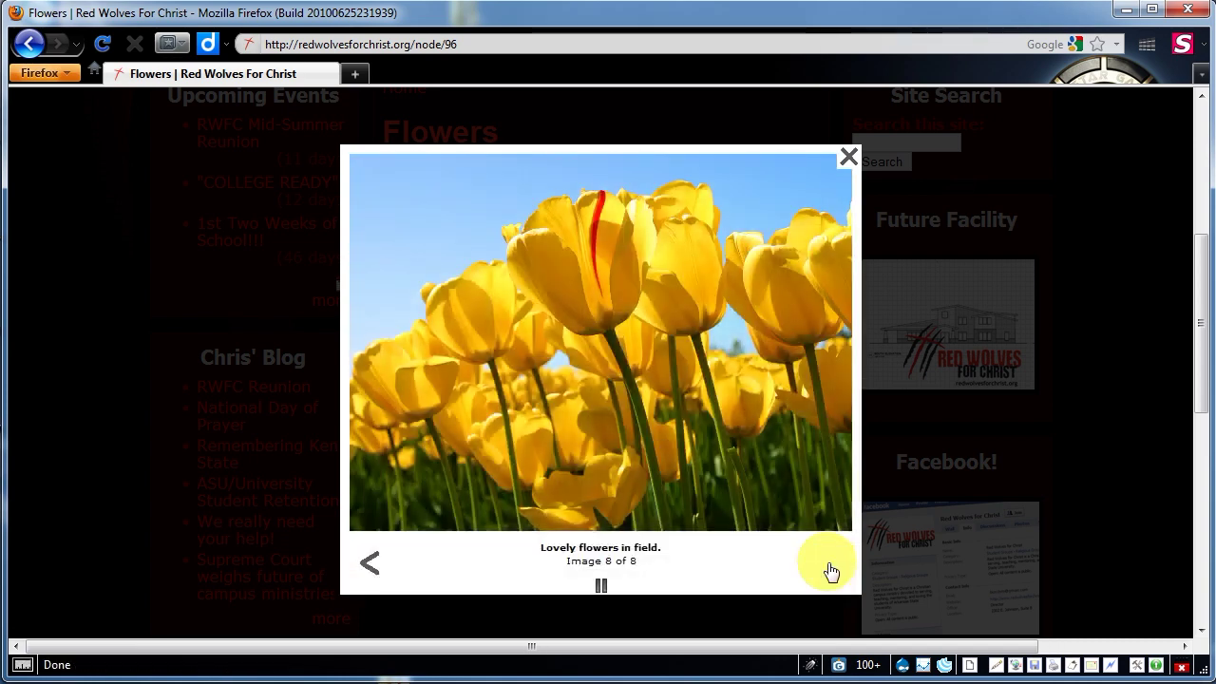
drag(540, 549, 674, 554)
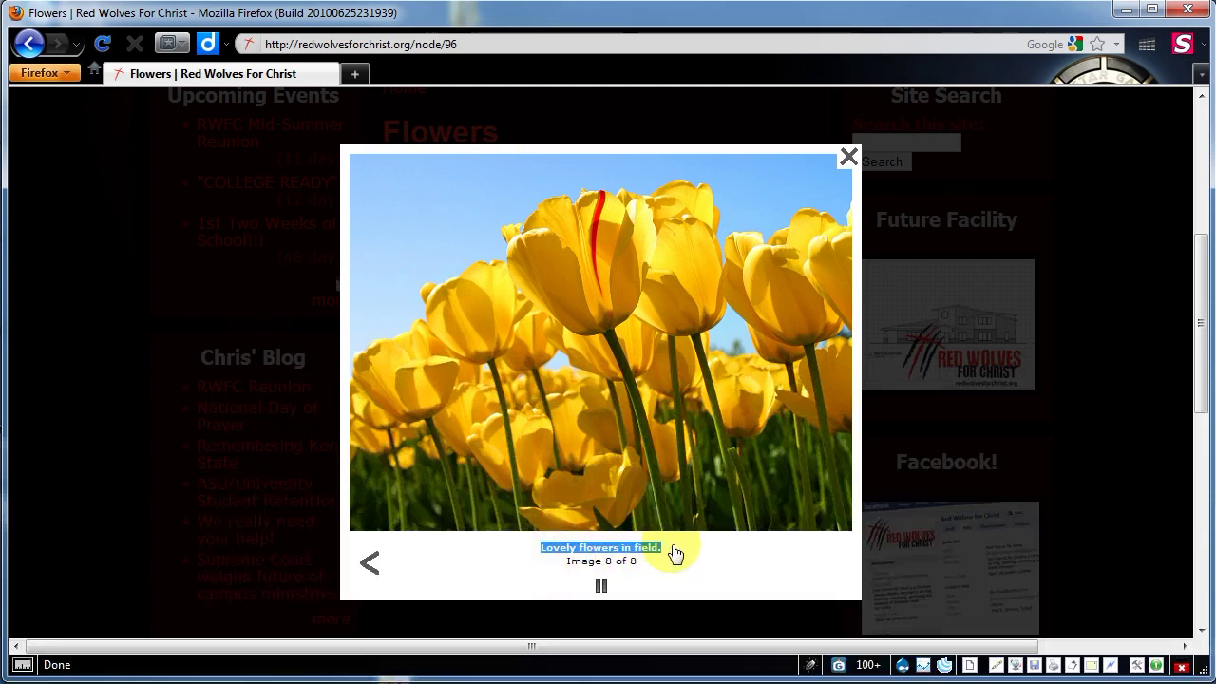
click(758, 547)
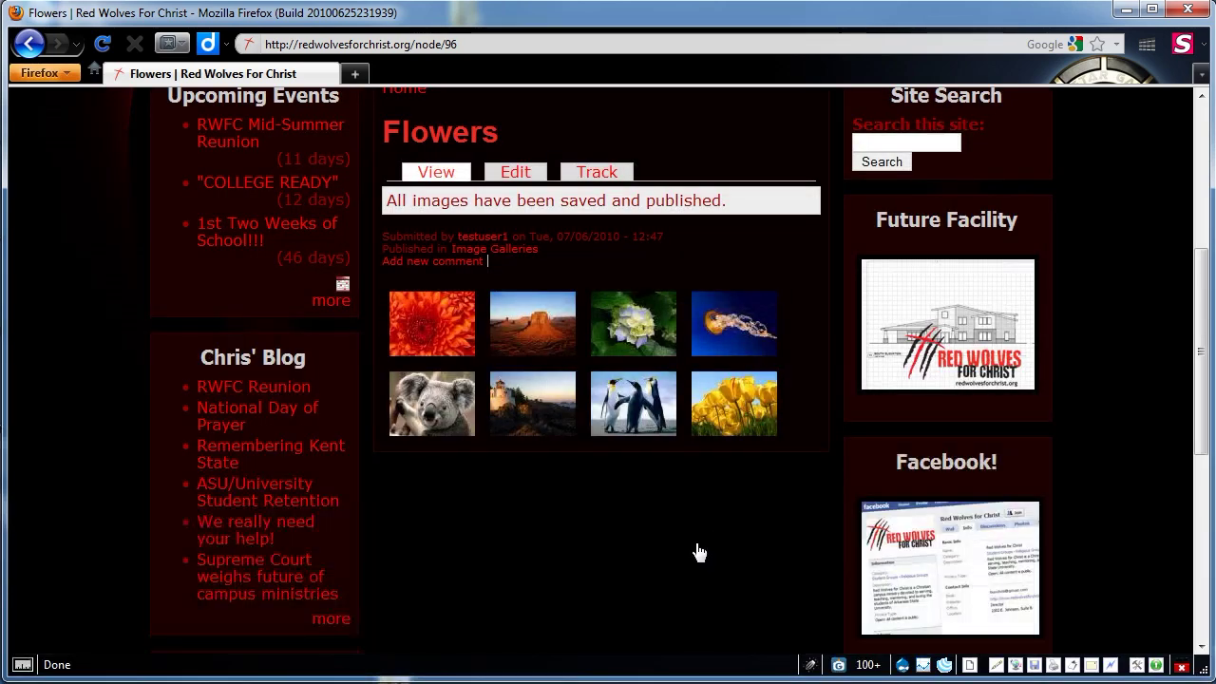